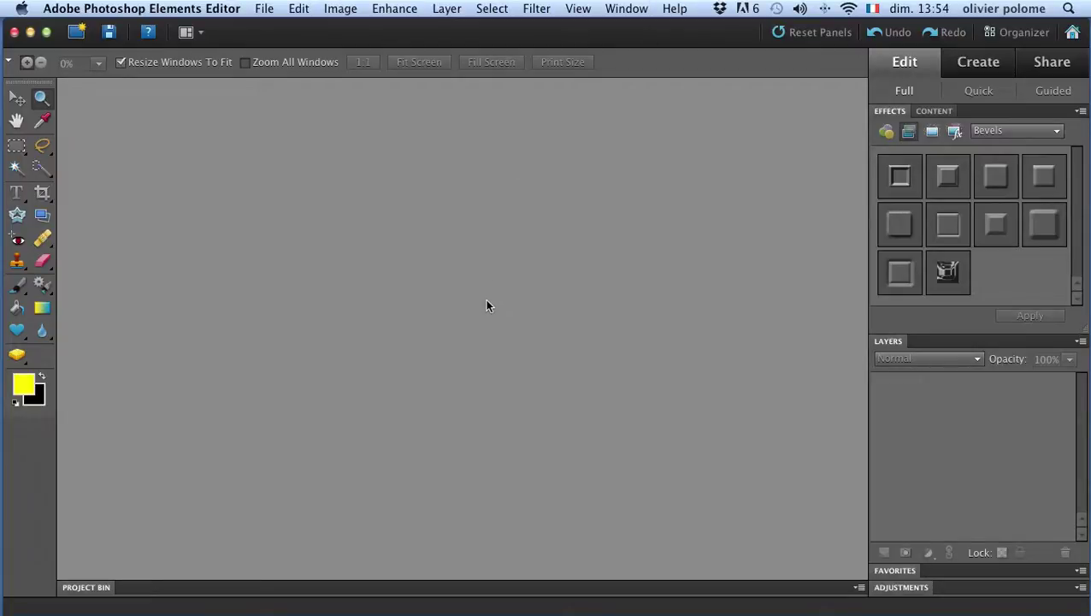
- Open the image 021391910111.jpg from the Bureau folder
click(265, 11)
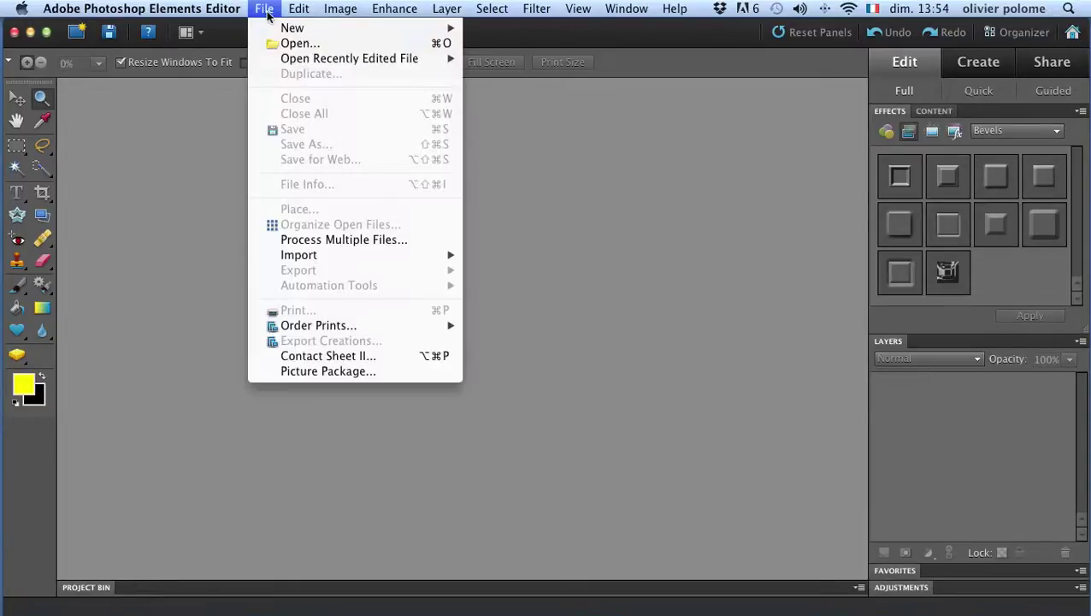
click(299, 44)
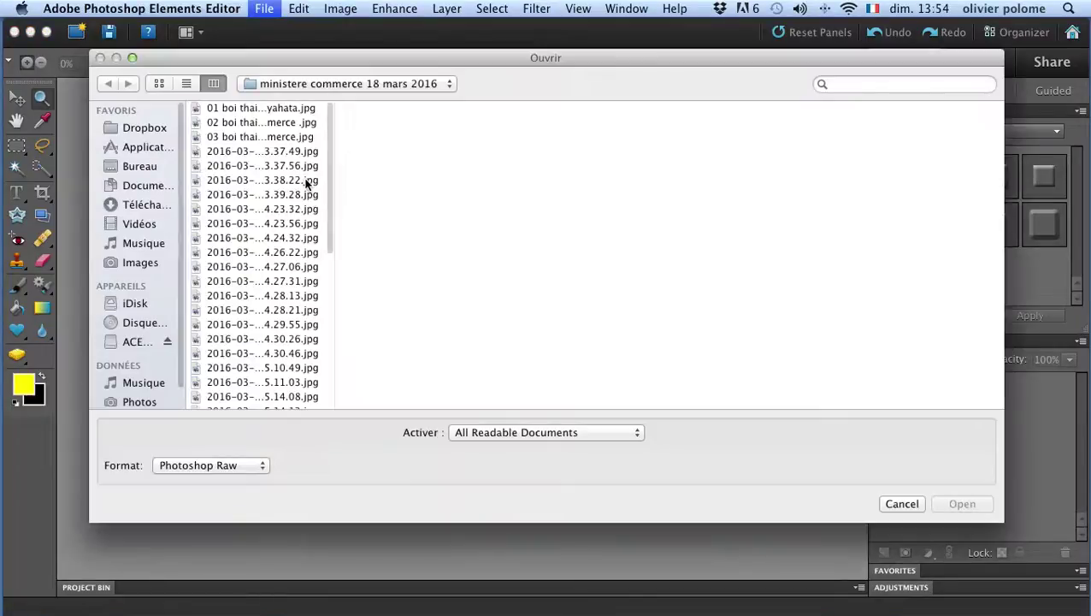
click(136, 167)
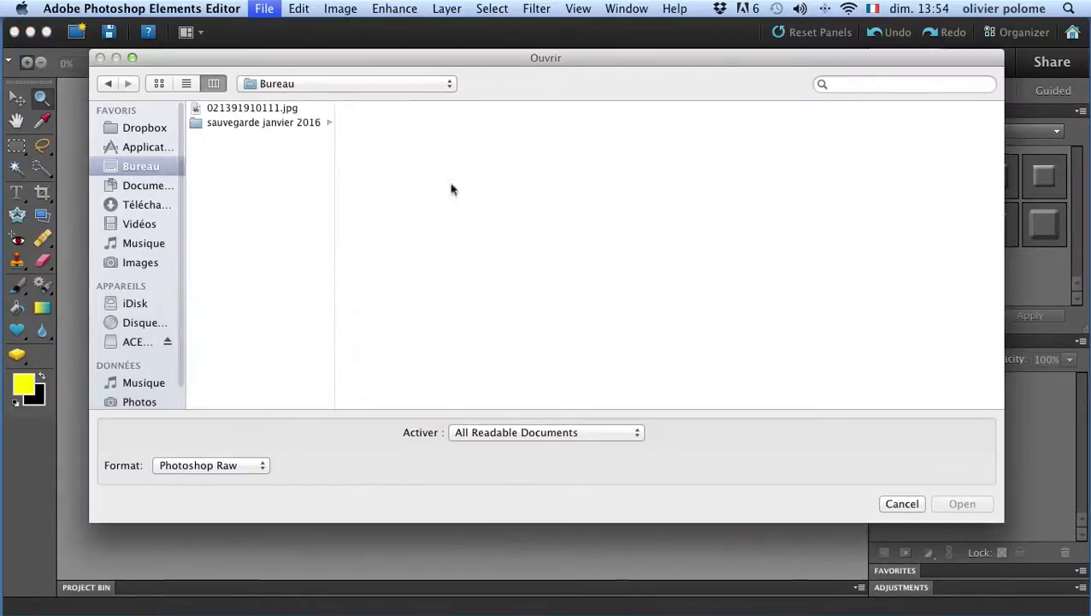
click(244, 107)
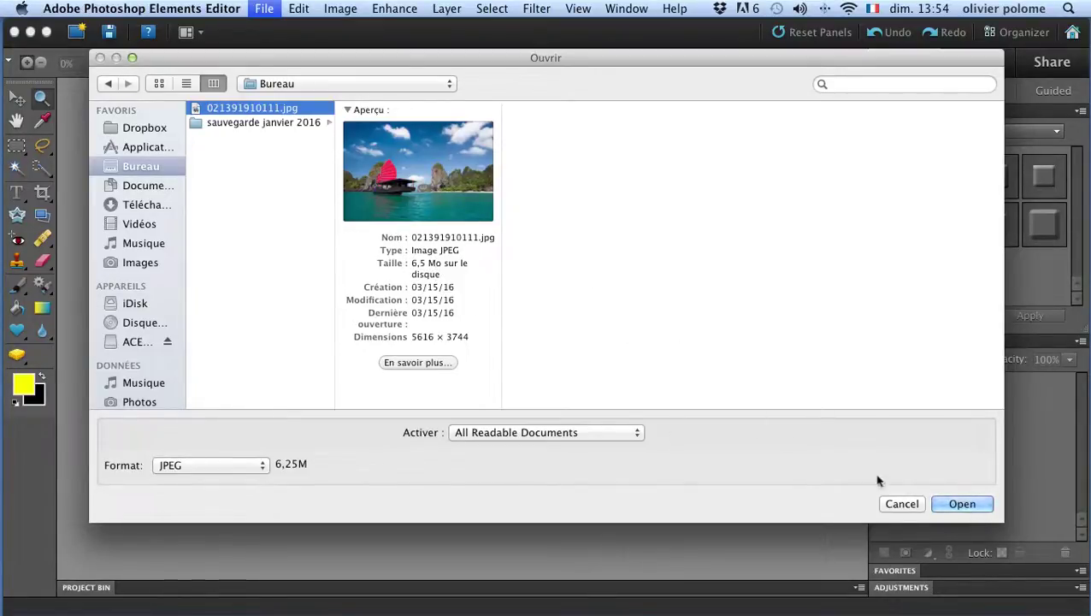
click(960, 506)
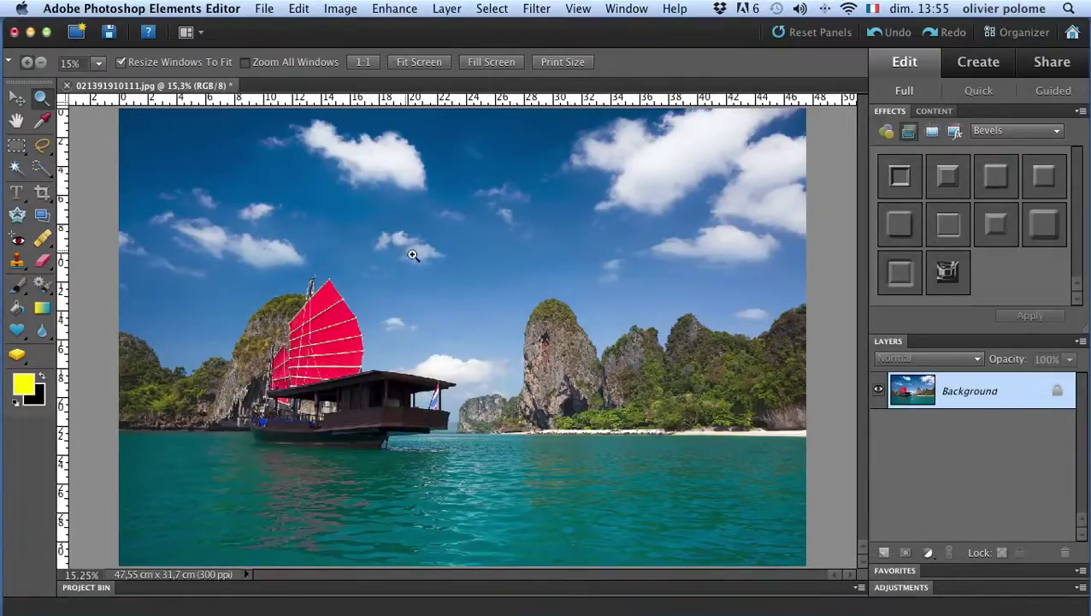
- Open the photo's Image Size settings and compare the width and height fields with Constrain Proportions off and on
click(336, 14)
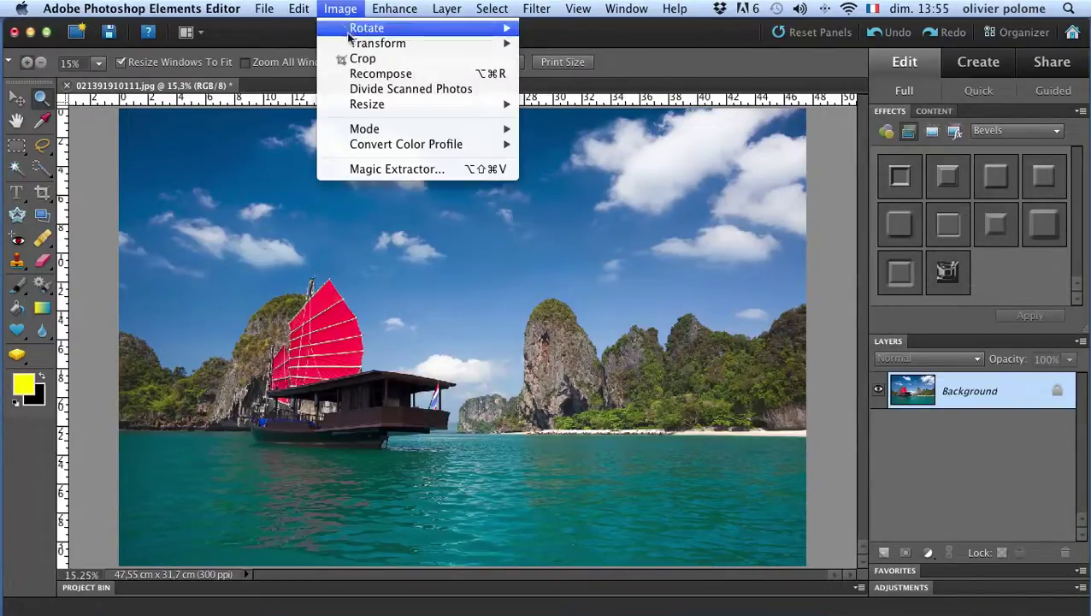
mouse_move(361, 110)
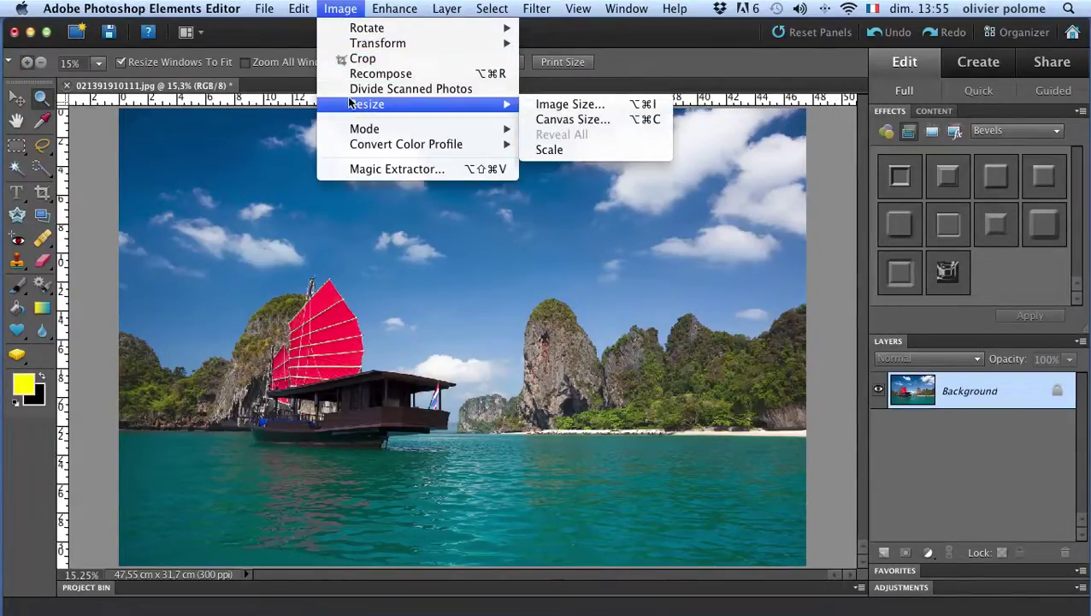
click(566, 104)
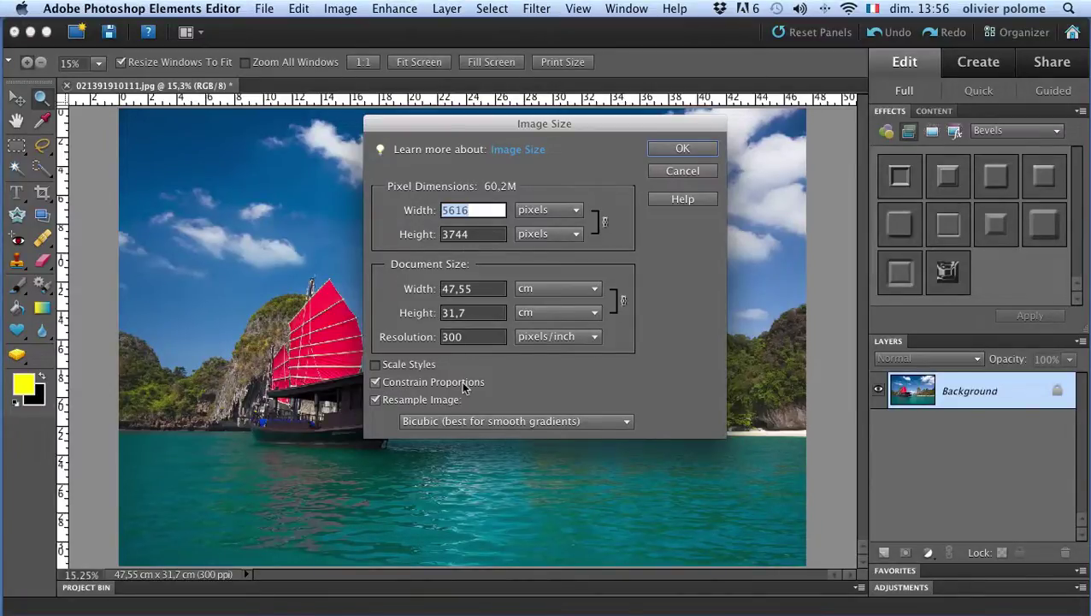
click(374, 383)
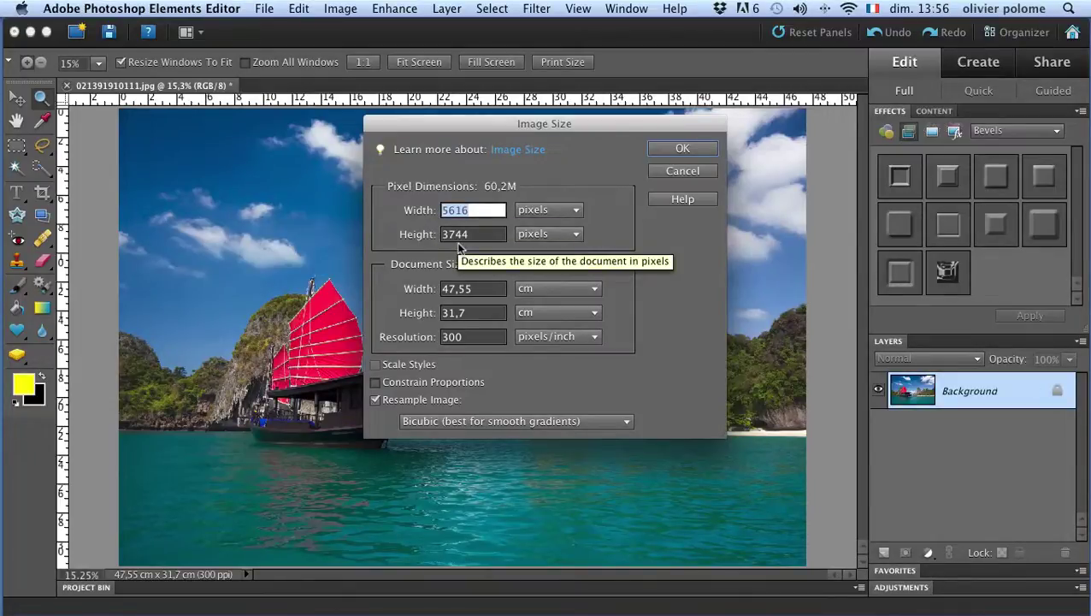
click(375, 382)
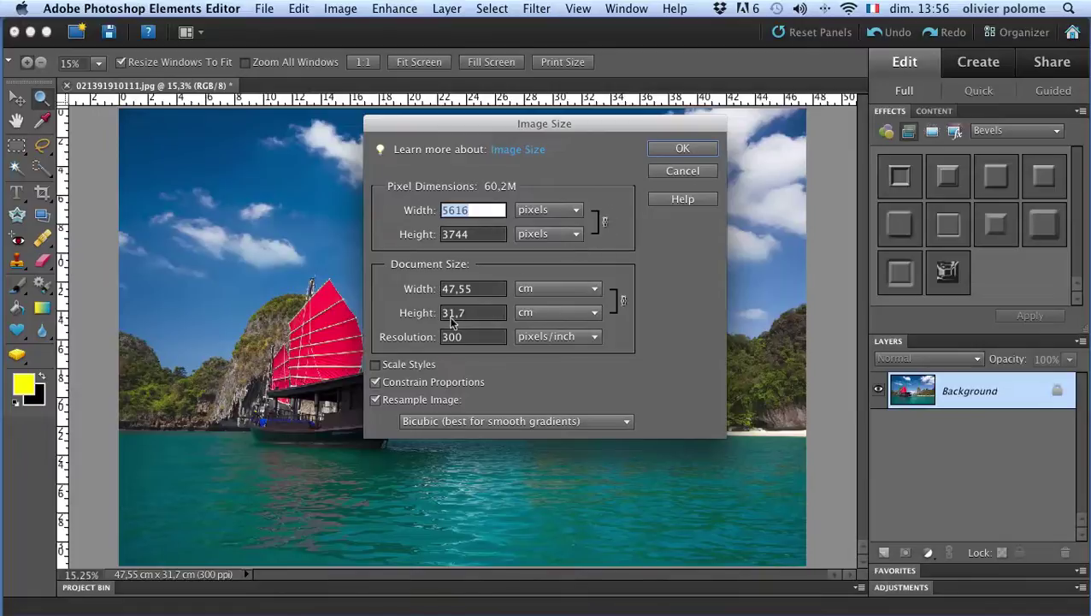
click(376, 383)
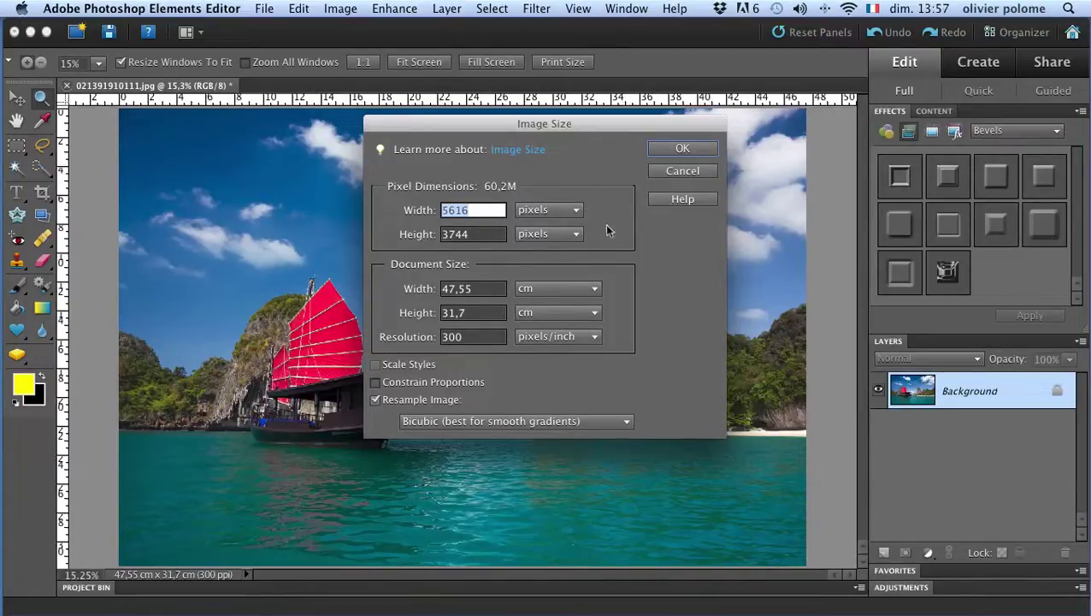
click(376, 382)
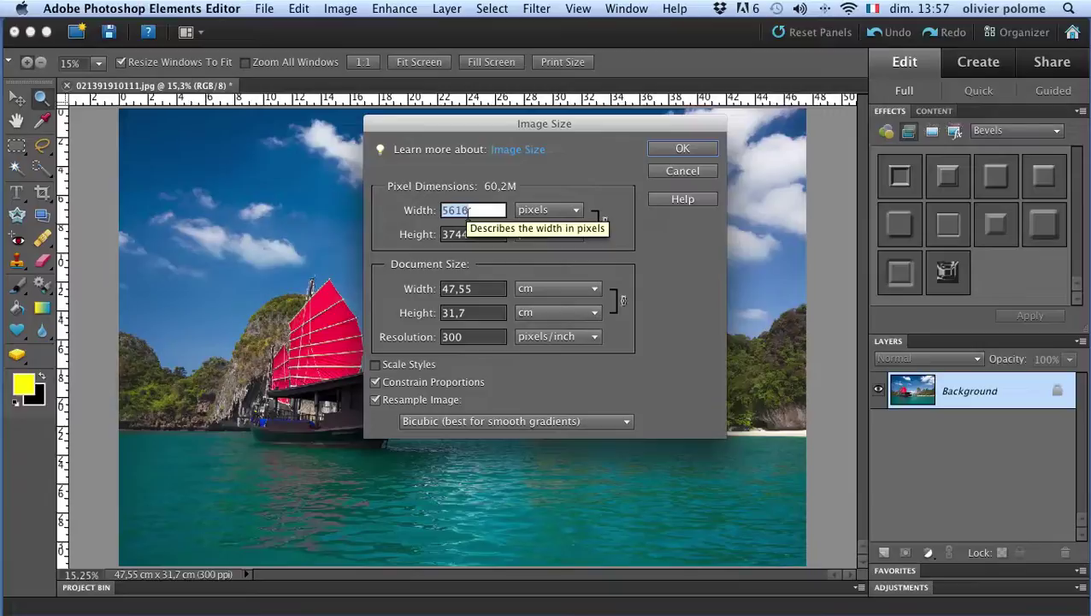
- Try a pixel width of 800 with constrained proportions and cancel the resize
text(8)
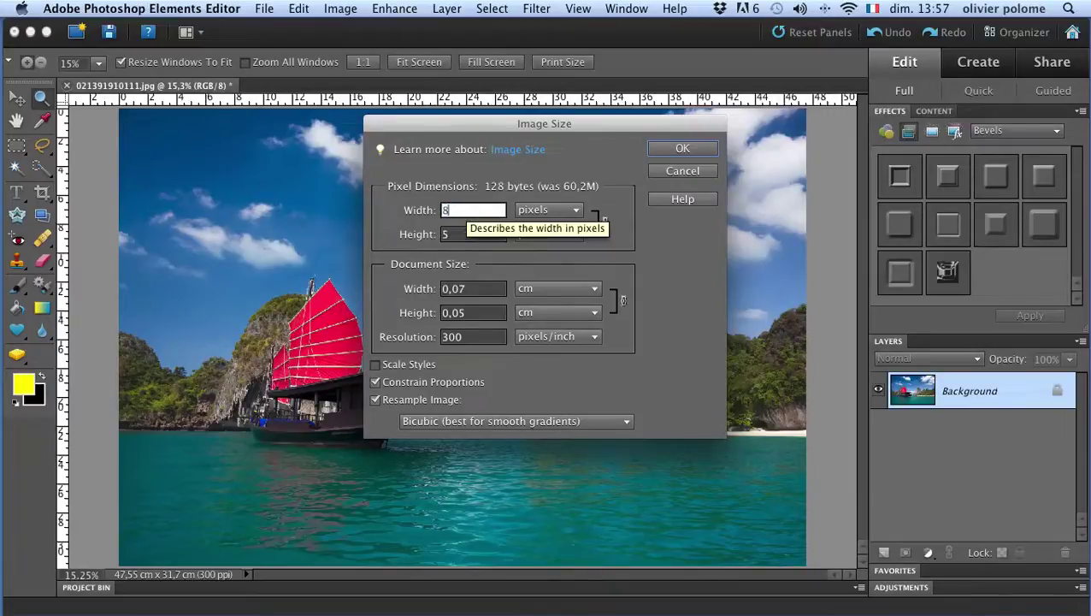
text(00)
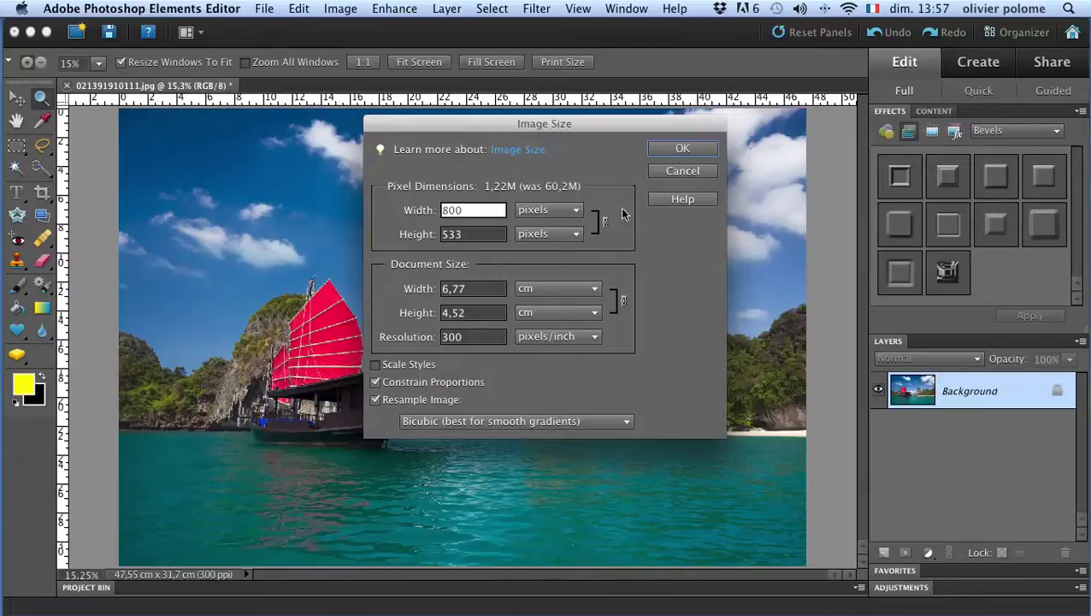
click(686, 177)
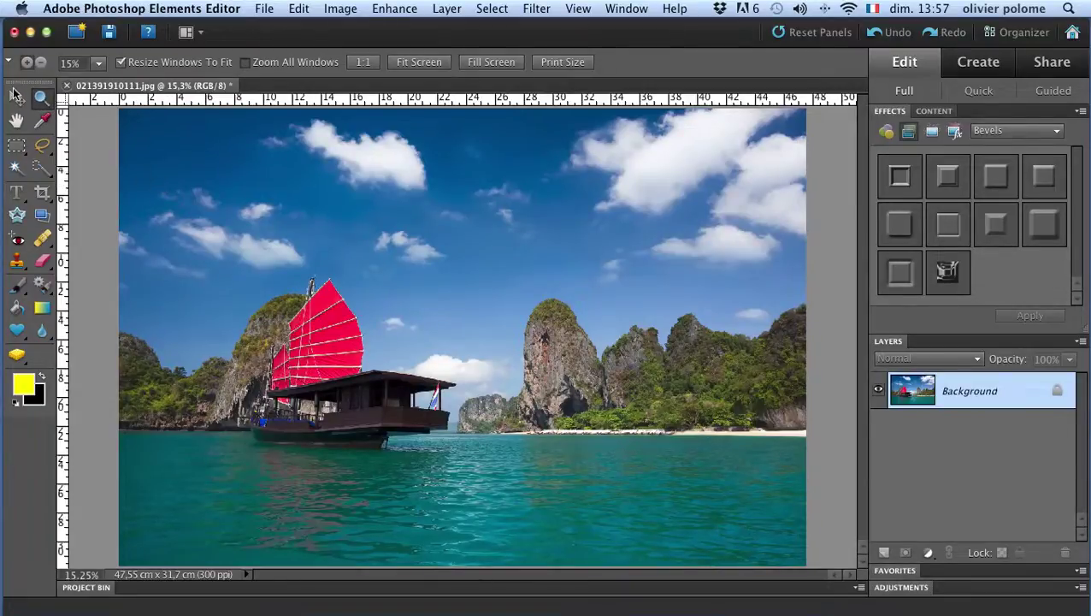
- Zoom in on the photo with the Zoom tool and zoom back out to 12.5%
click(27, 63)
click(602, 431)
click(603, 432)
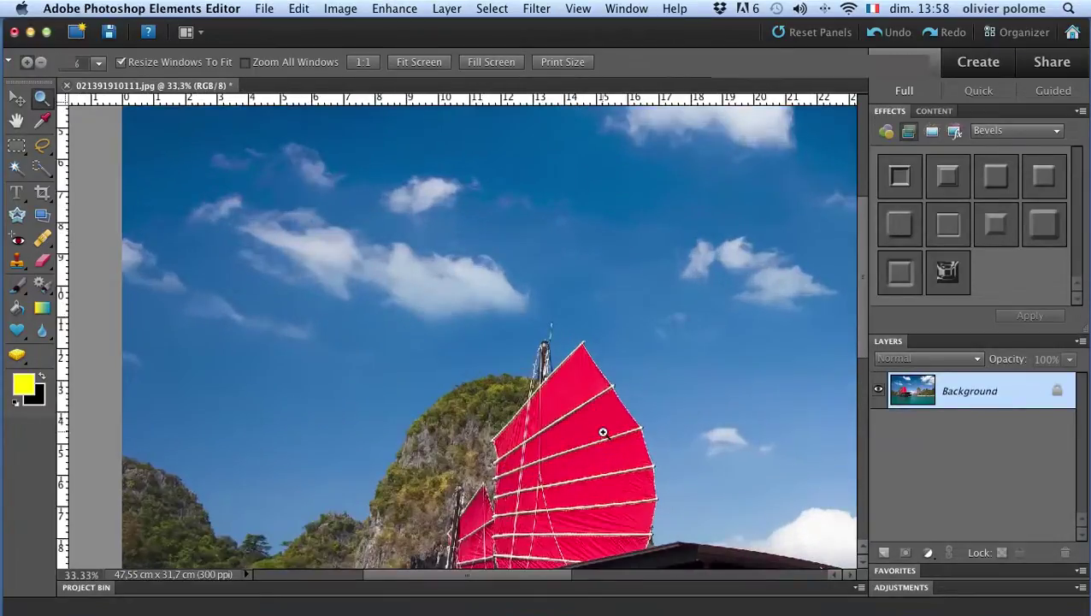
click(39, 64)
click(425, 376)
click(425, 376)
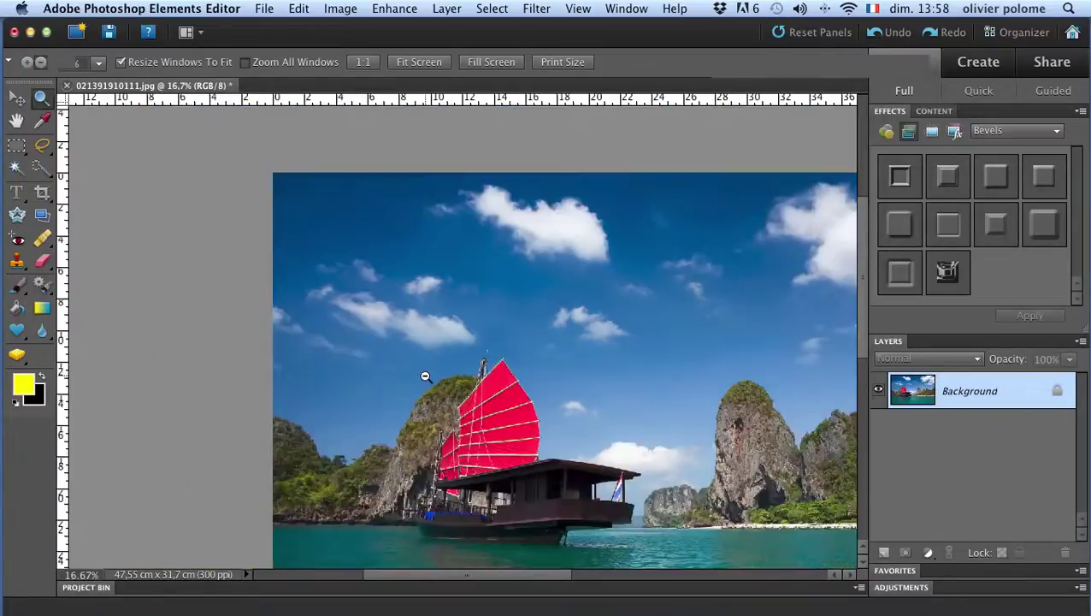
click(425, 376)
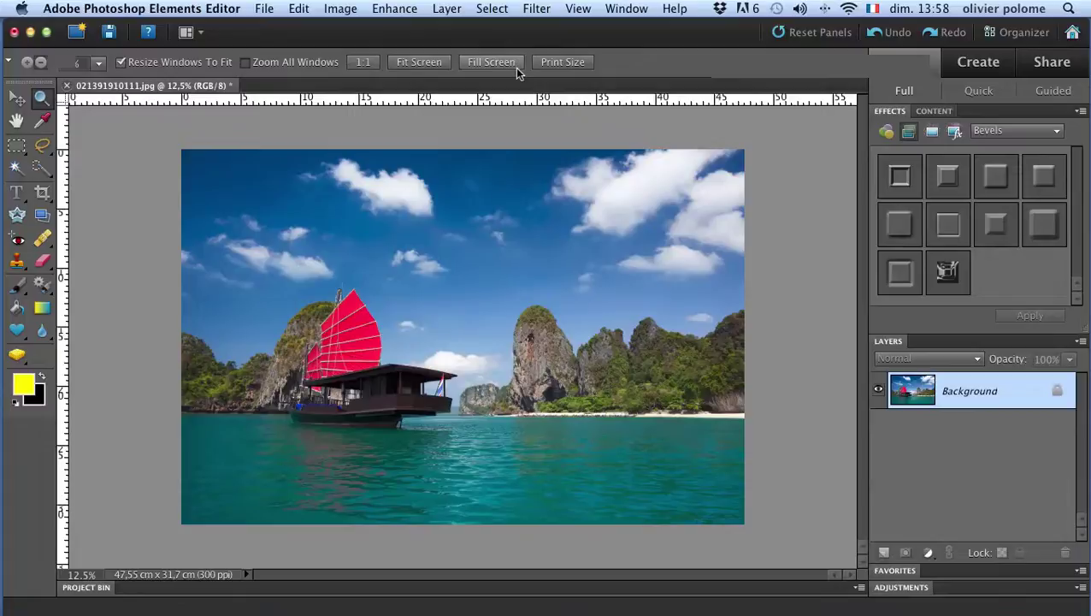
- View the photo at print size, filling the screen and fitted to the screen, and zoom out to 12.5%
click(573, 65)
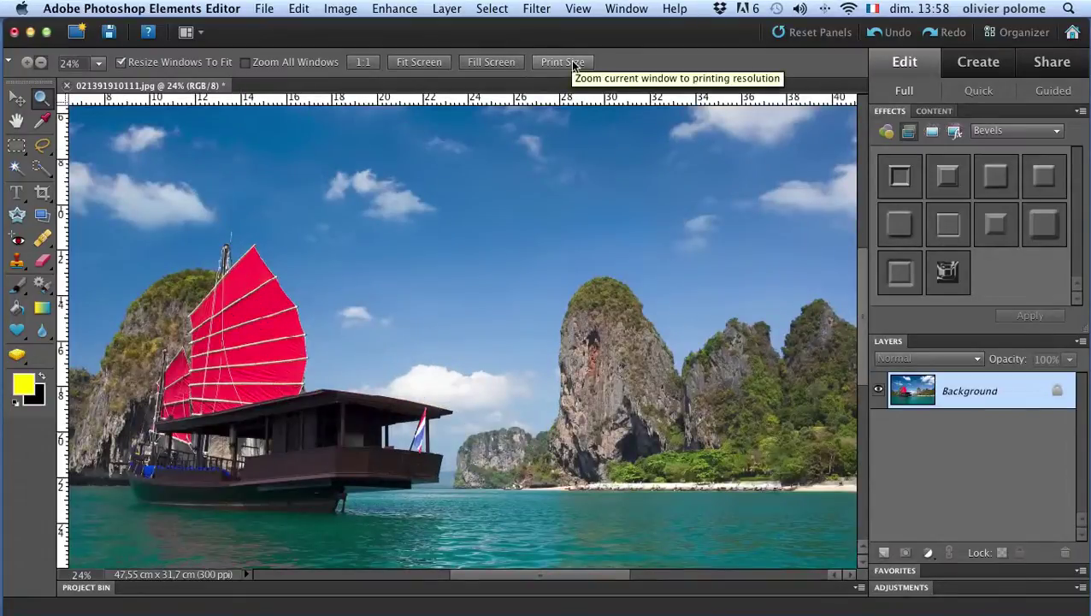
click(488, 62)
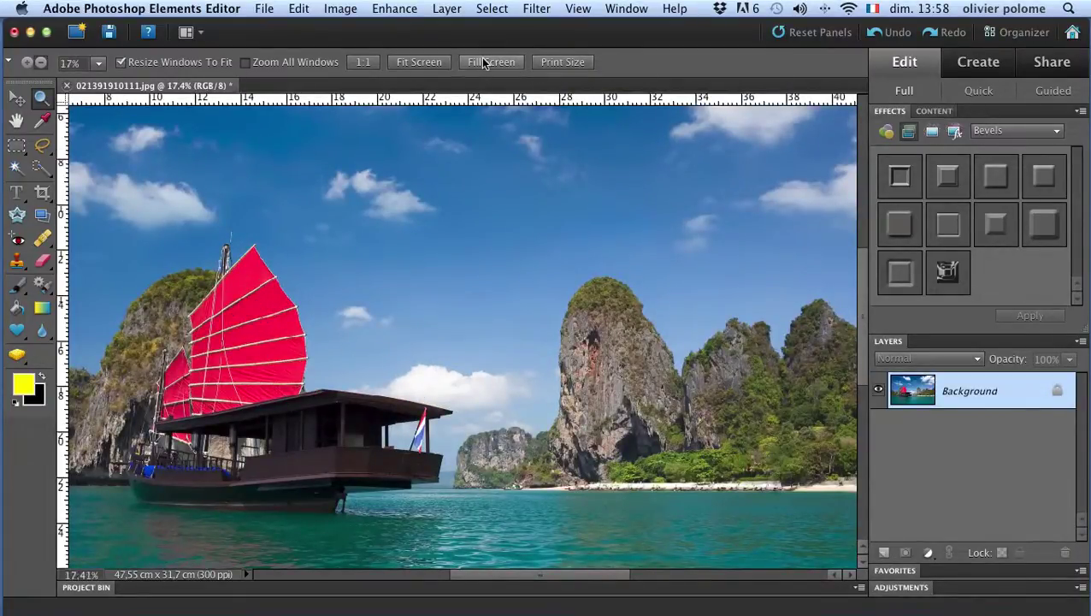
click(419, 63)
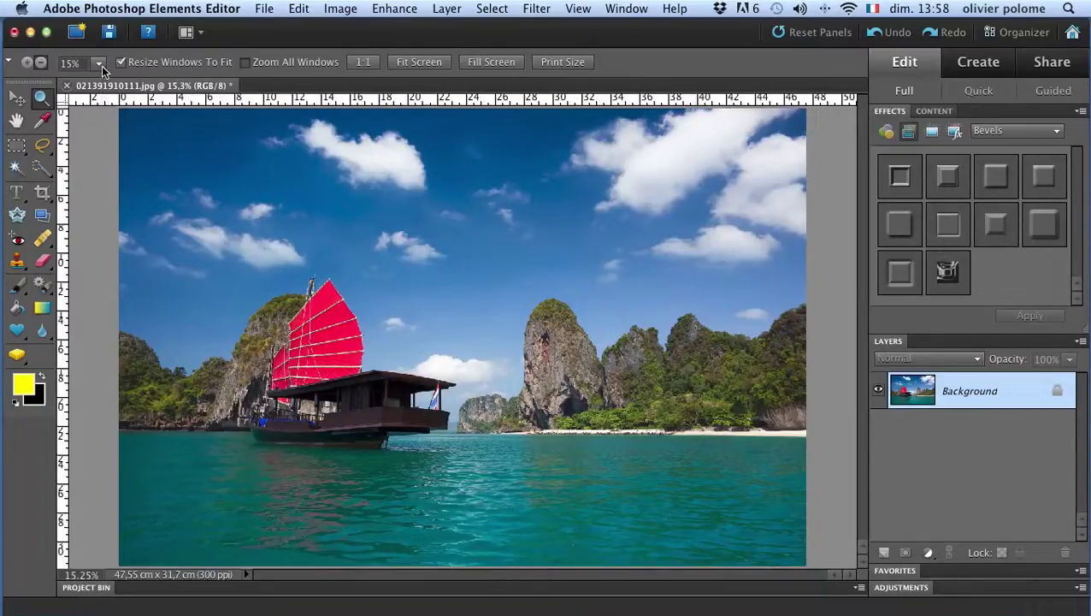
click(347, 267)
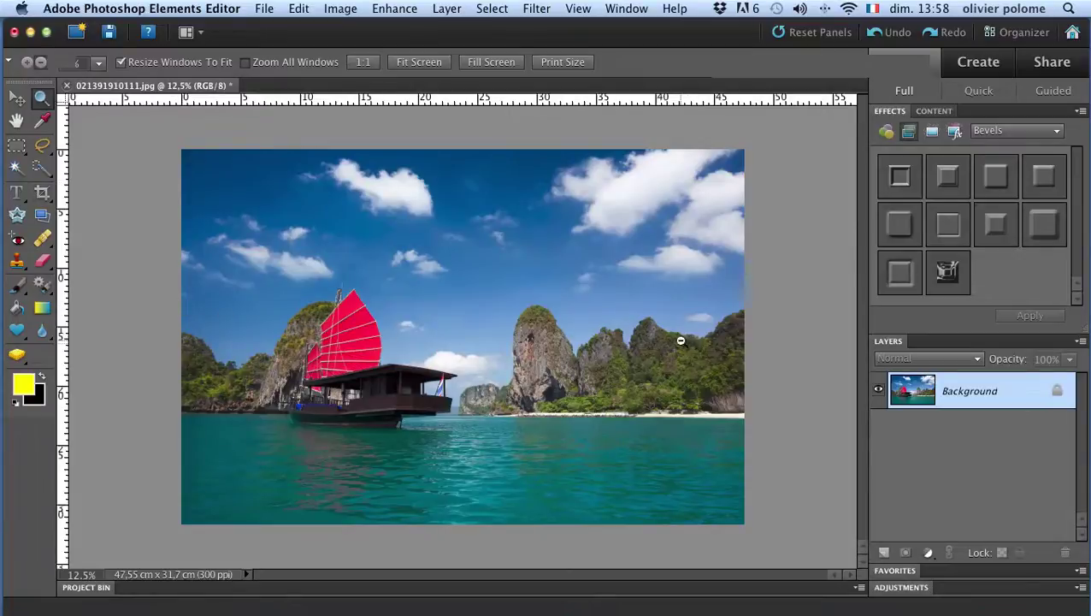
- Set the Crop tool's custom size to 600 px wide by 1200 px high
click(43, 193)
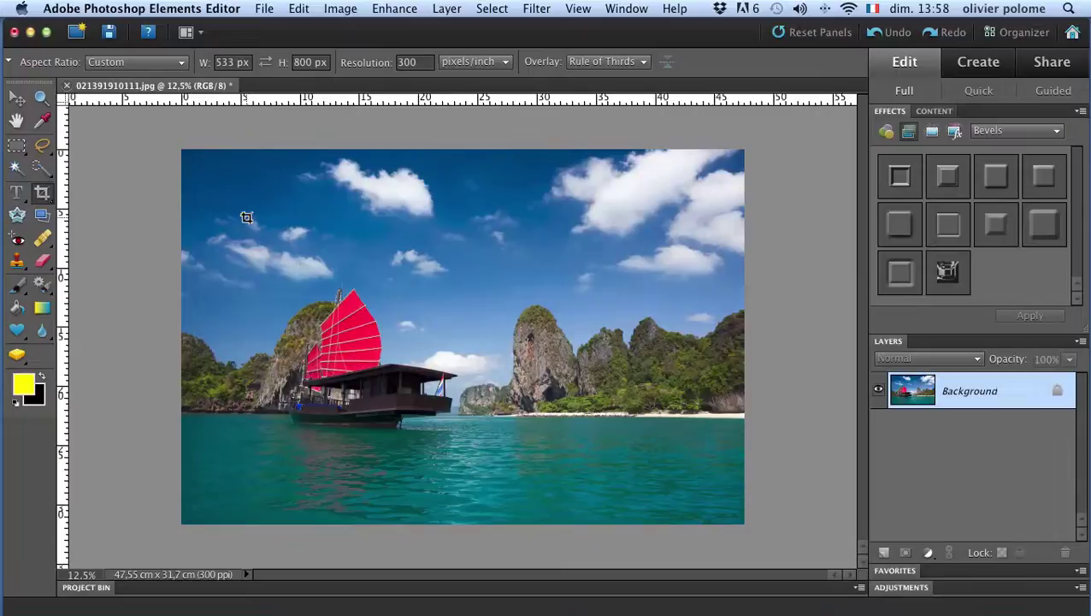
click(41, 99)
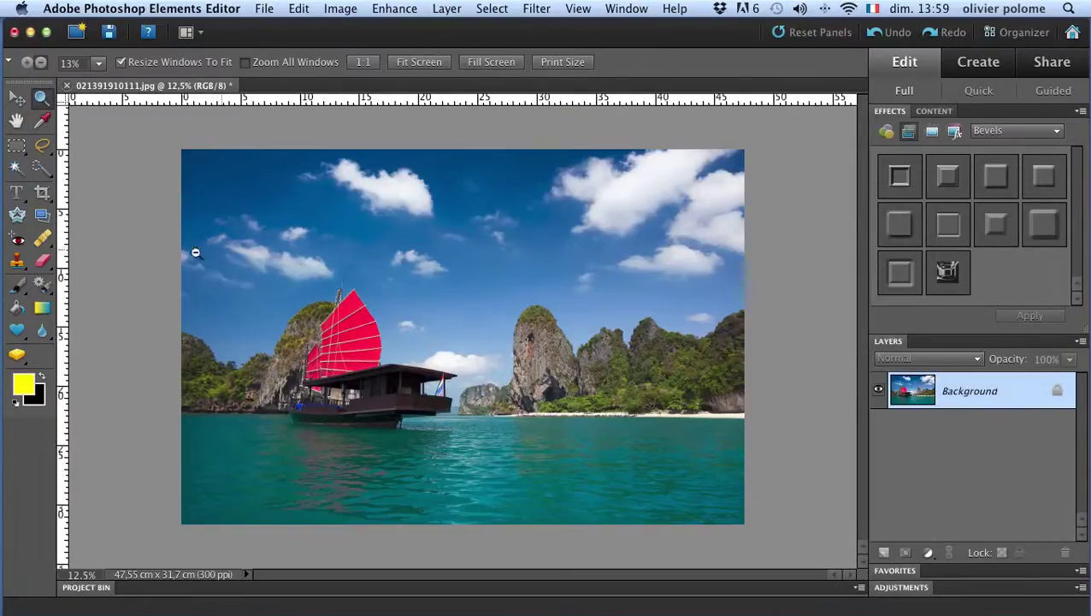
click(43, 197)
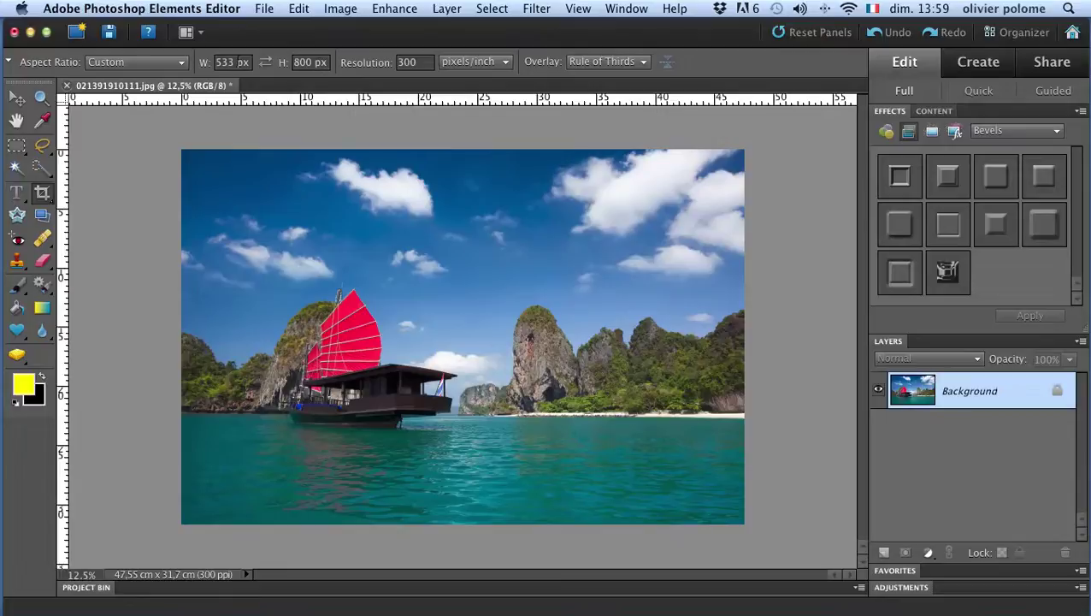
double_click(229, 61)
text(600)
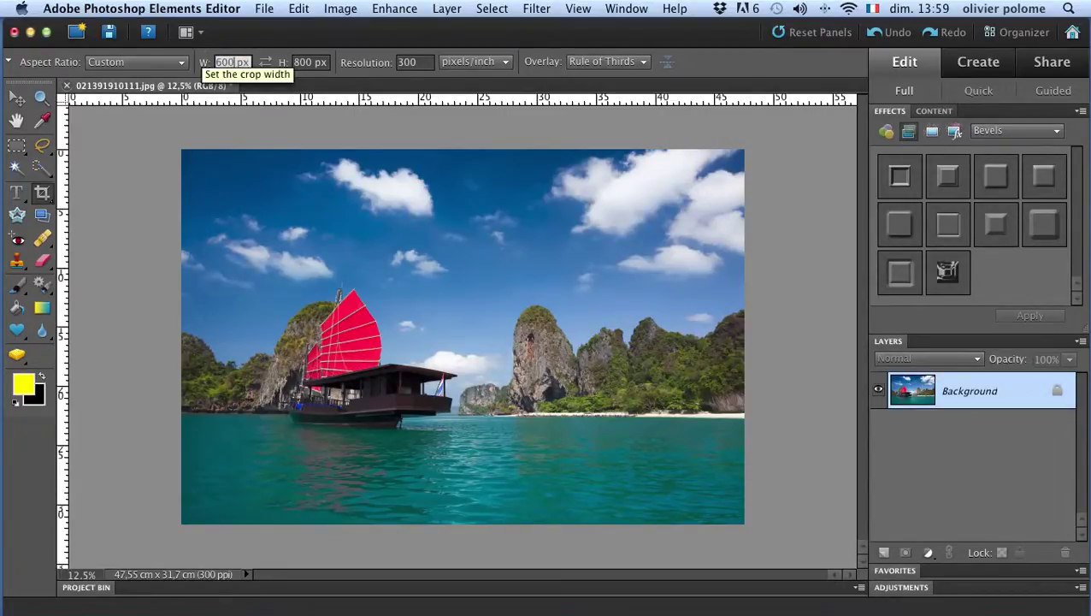
click(283, 61)
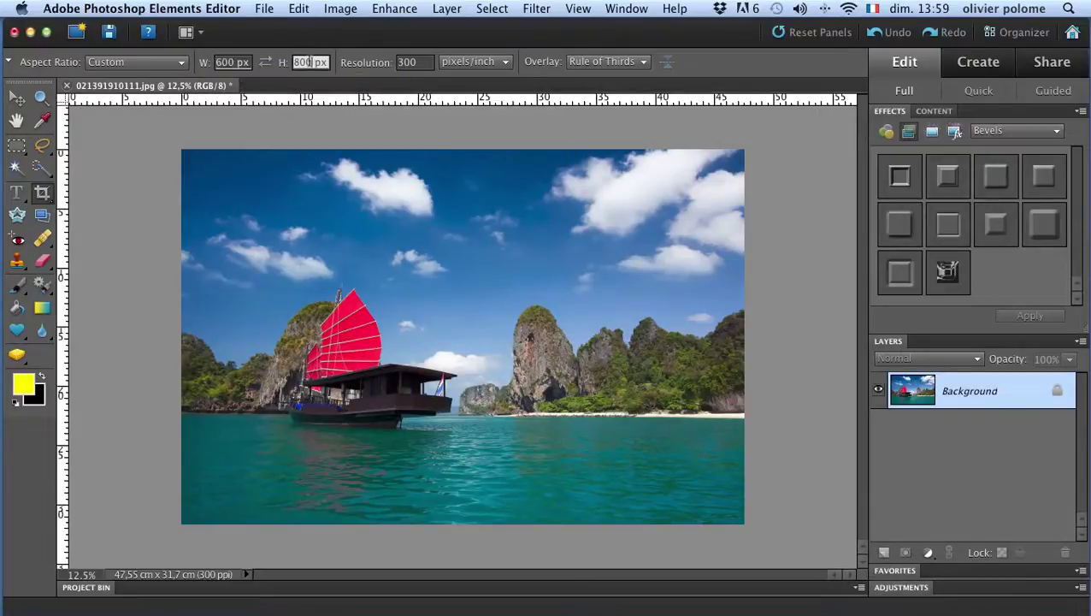
text(12)
- Try a portrait crop frame placed over the boat and cancel the crop
drag(183, 185, 505, 519)
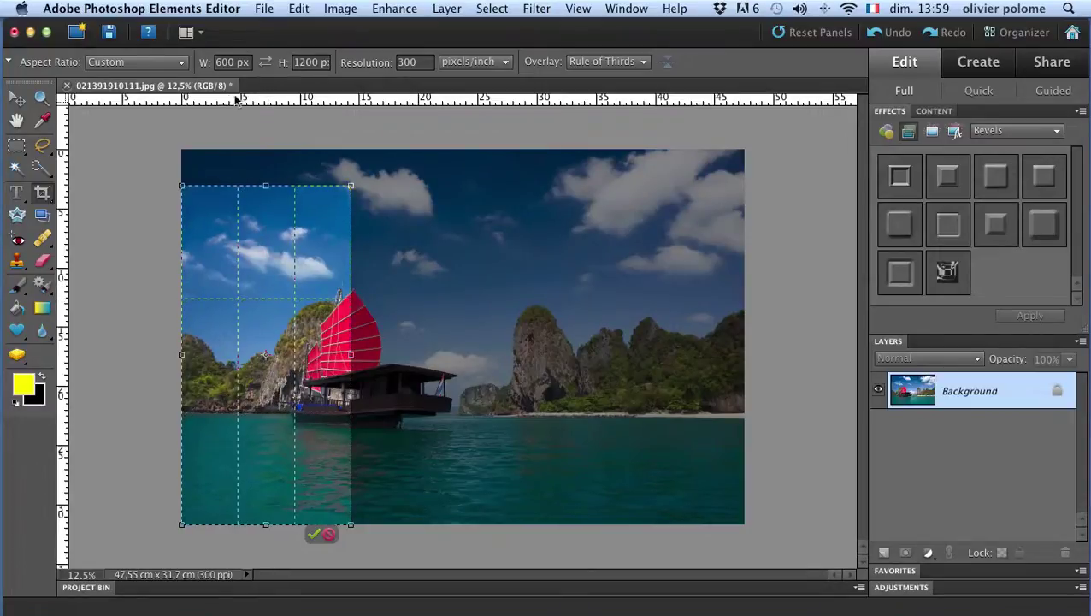
drag(263, 294, 364, 282)
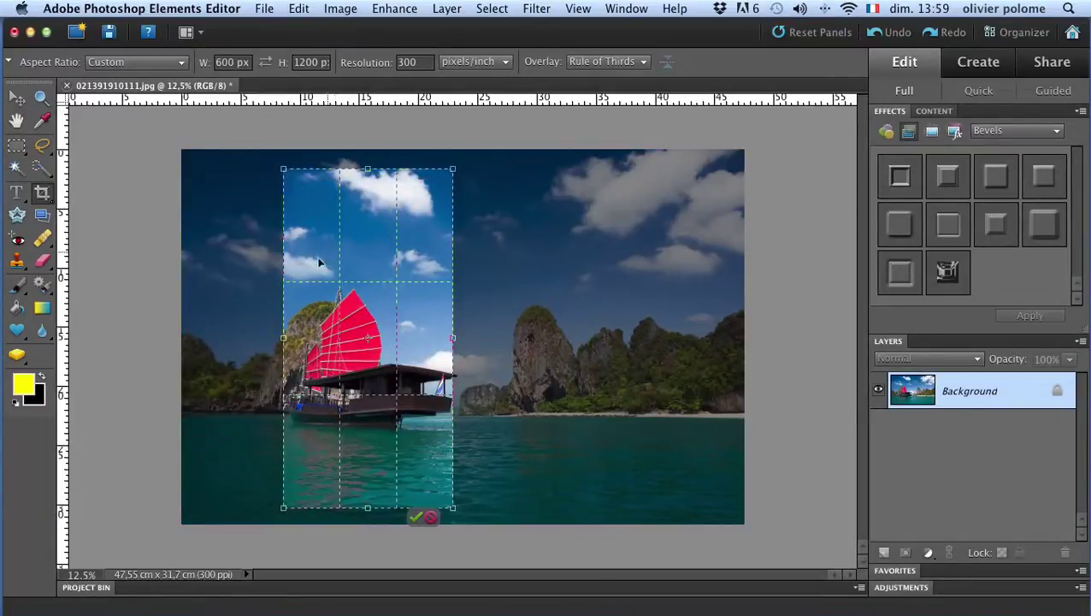
click(432, 518)
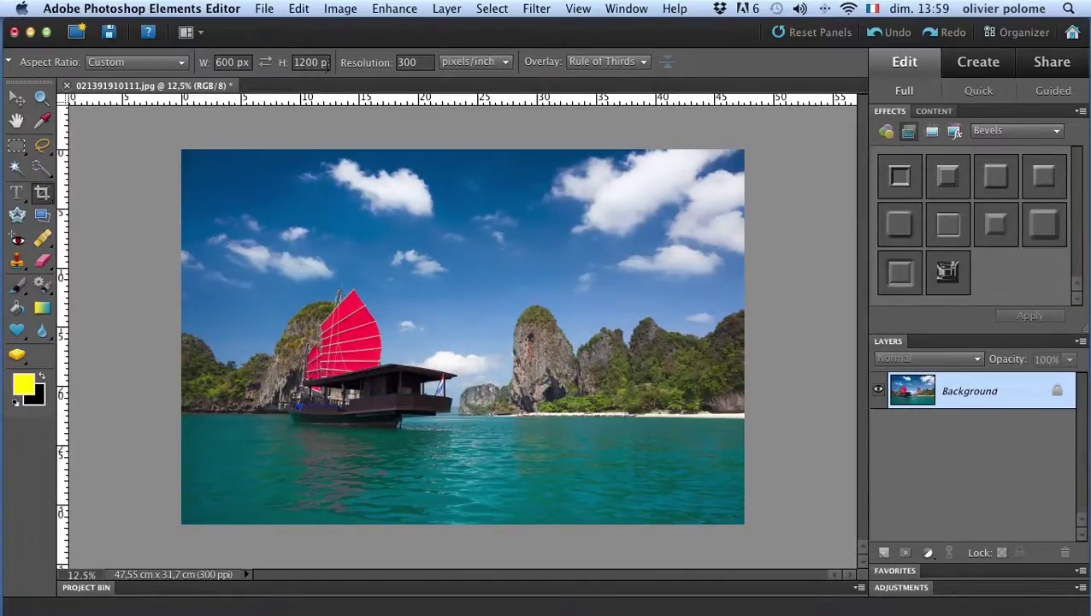
- Swap the crop dimensions to 1200 px wide by 600 px high and draw a landscape crop frame over the photo
click(266, 65)
drag(303, 278, 378, 323)
drag(377, 323, 691, 609)
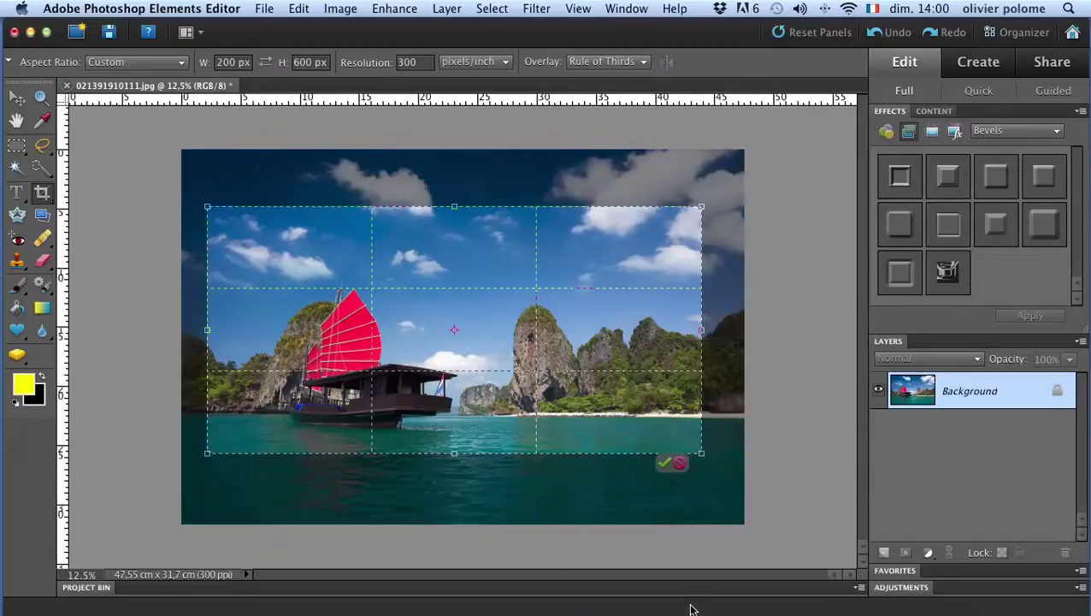
- Adjust the landscape crop frame to include the boat, cliffs and beach, and apply the crop
drag(507, 321, 541, 334)
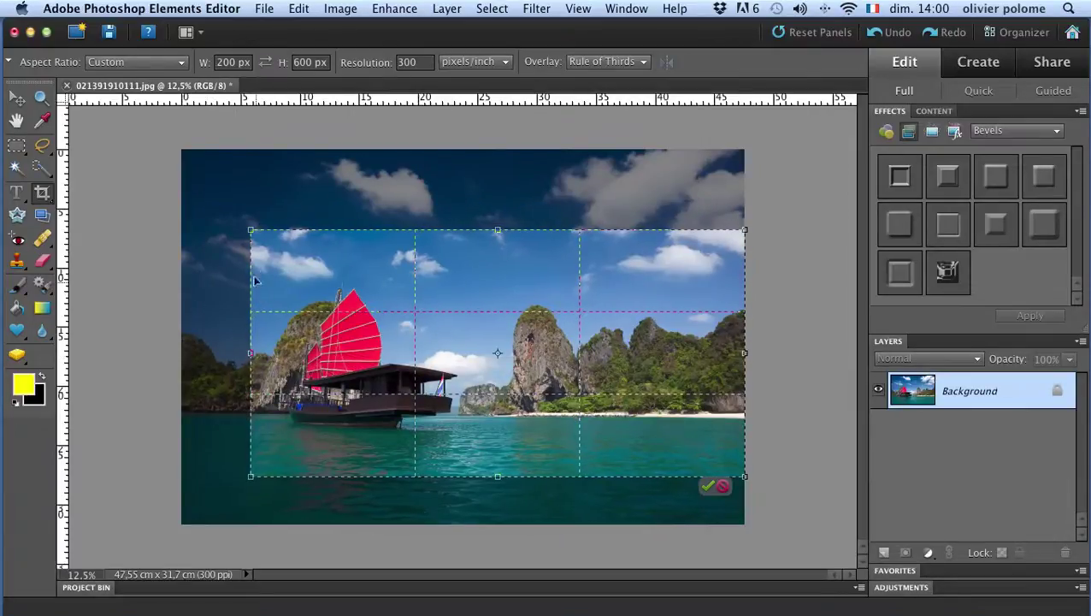
drag(250, 230, 255, 232)
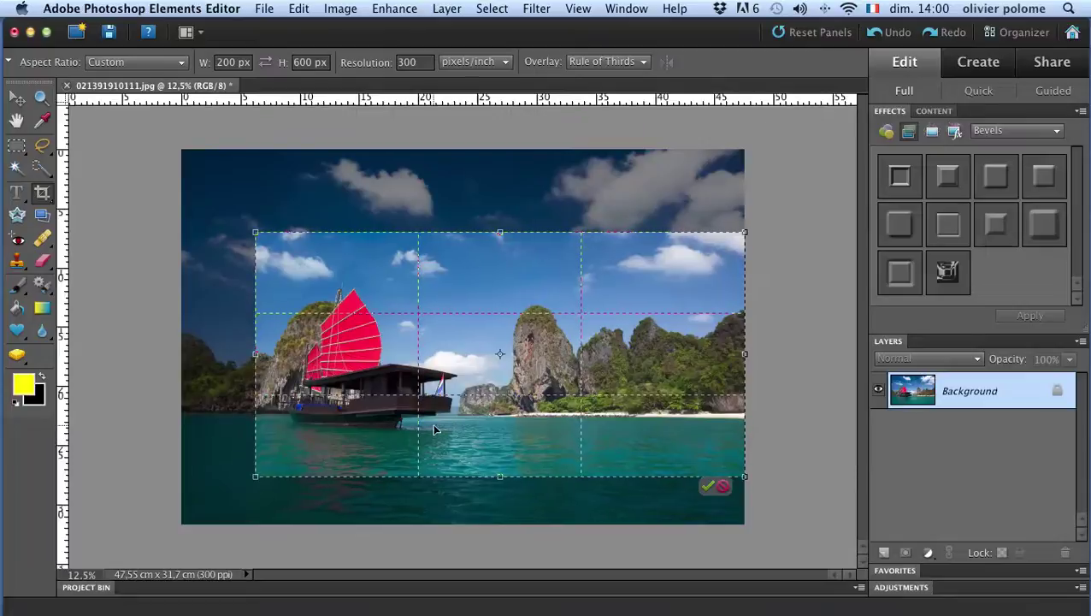
drag(528, 413, 510, 417)
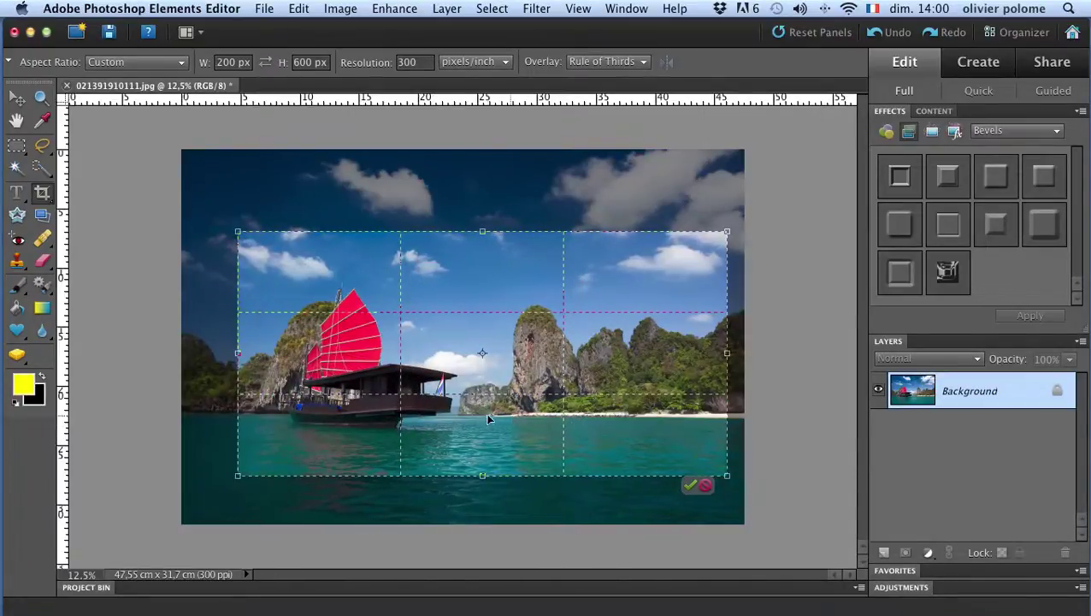
click(687, 486)
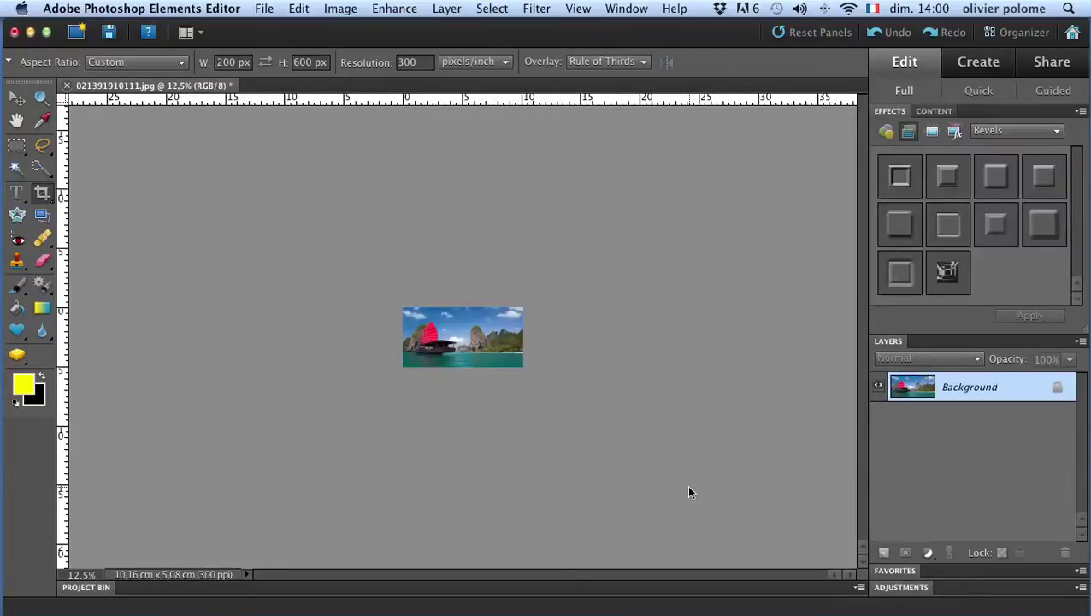
- View the cropped photo at full size and fitted to the screen, and undo the 1200 by 600 px crop
double_click(40, 99)
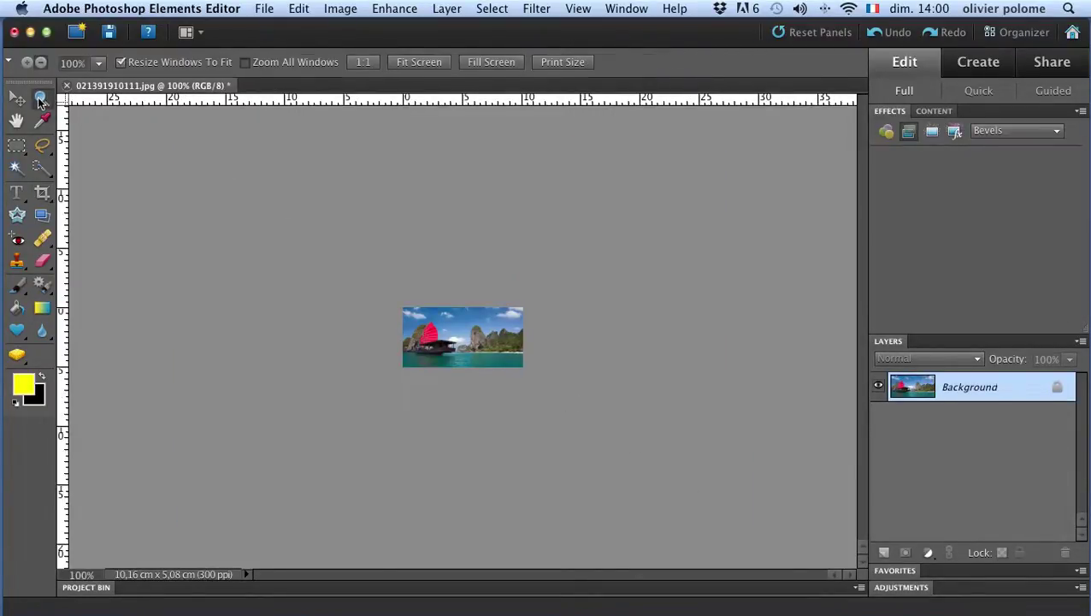
click(420, 62)
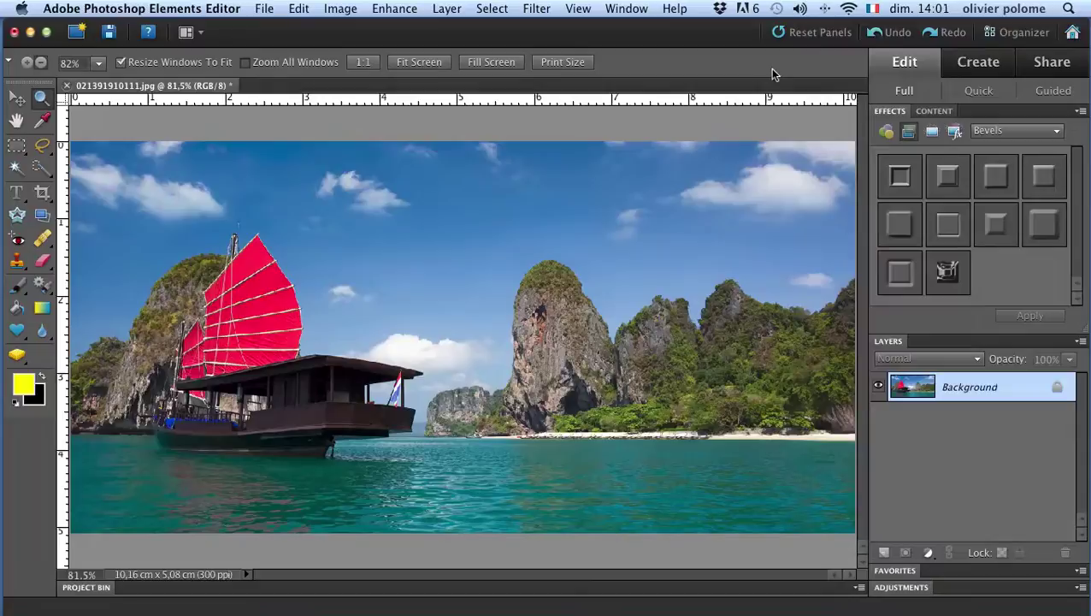
click(265, 10)
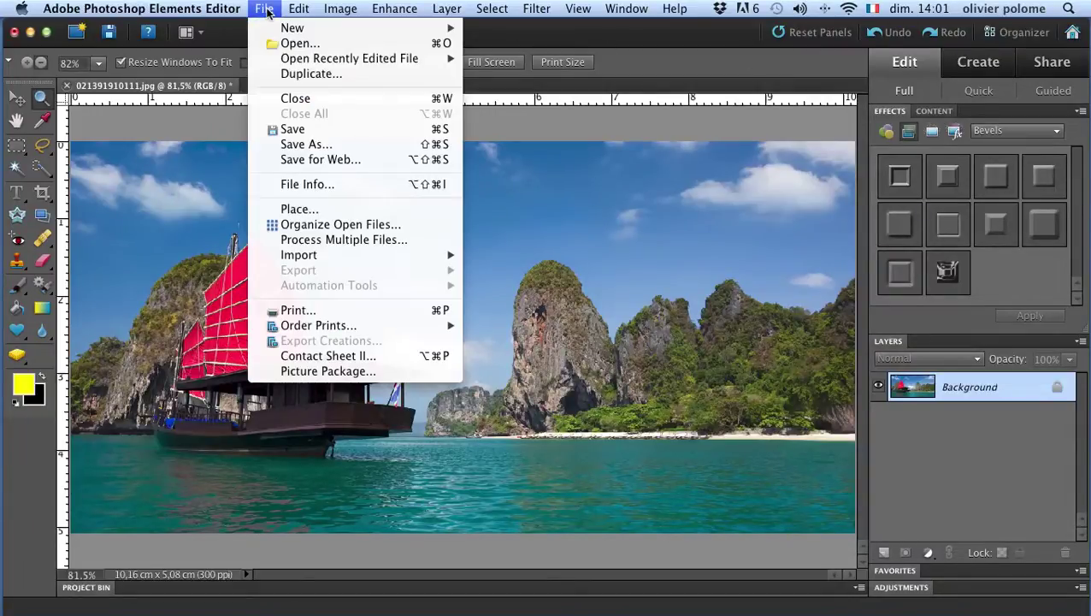
mouse_move(300, 14)
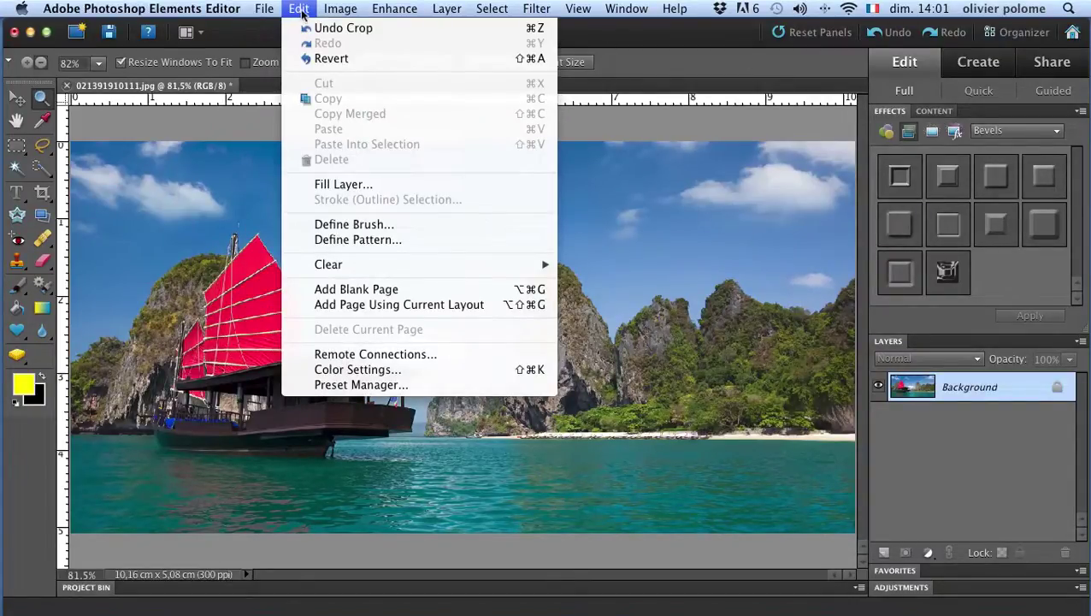
click(334, 32)
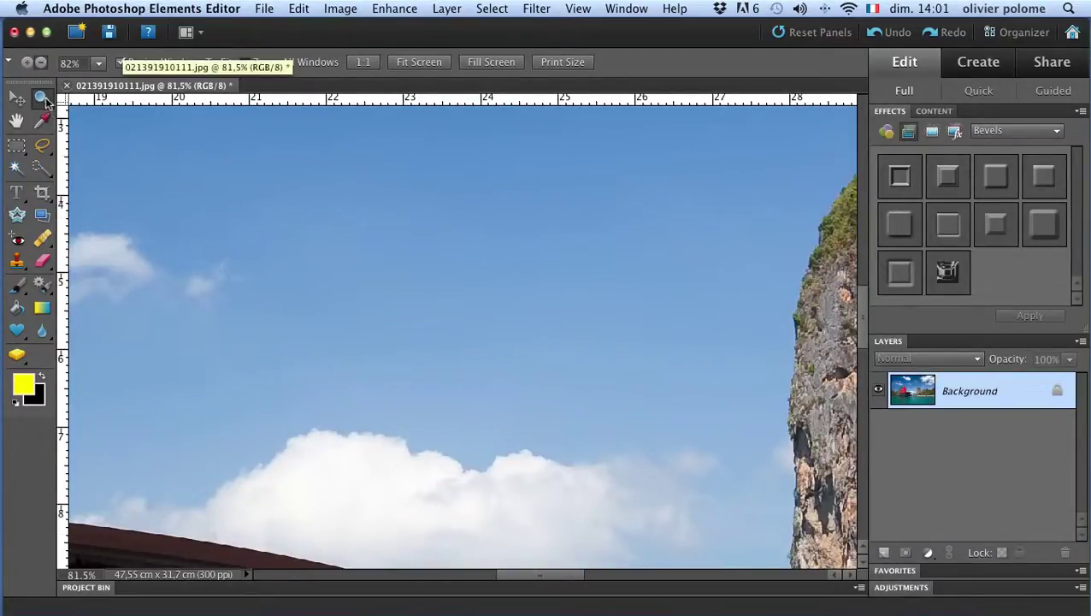
- Clear the Crop tool's custom width, height and resolution values to allow a free crop
click(423, 63)
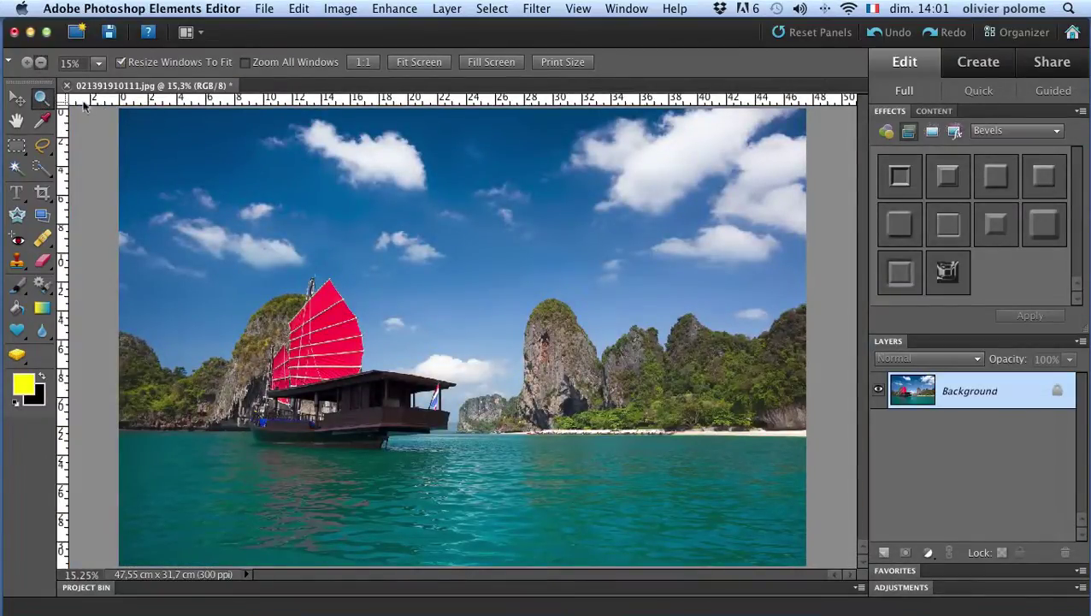
click(290, 229)
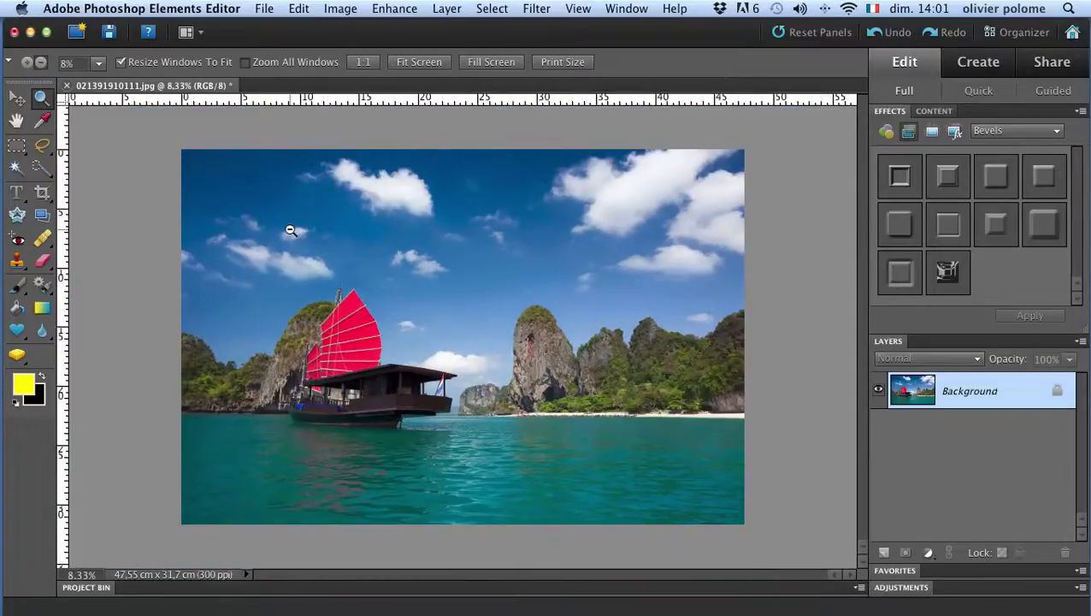
click(289, 229)
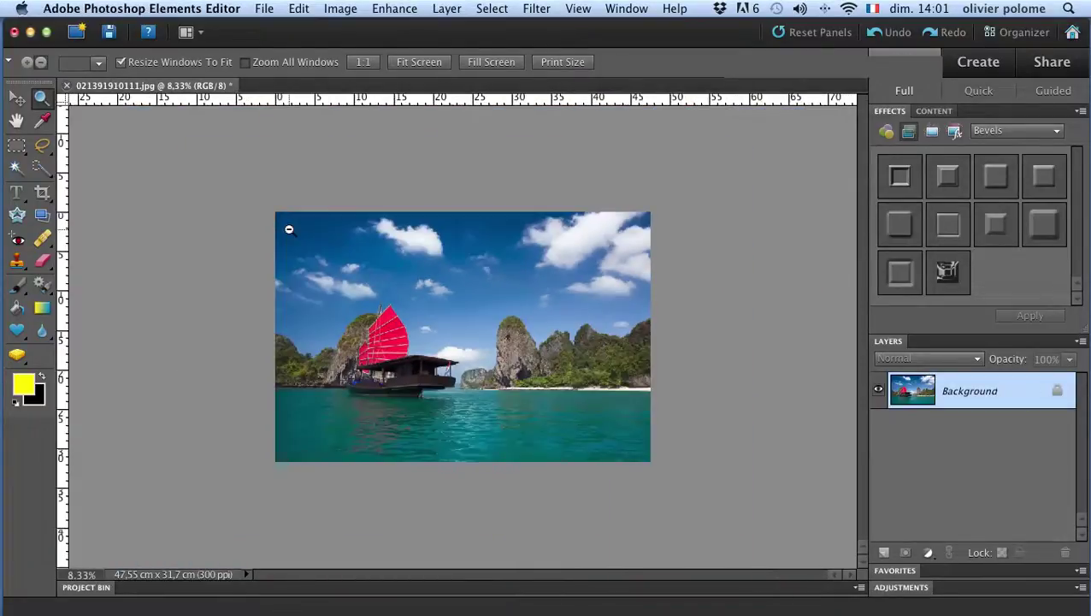
click(42, 196)
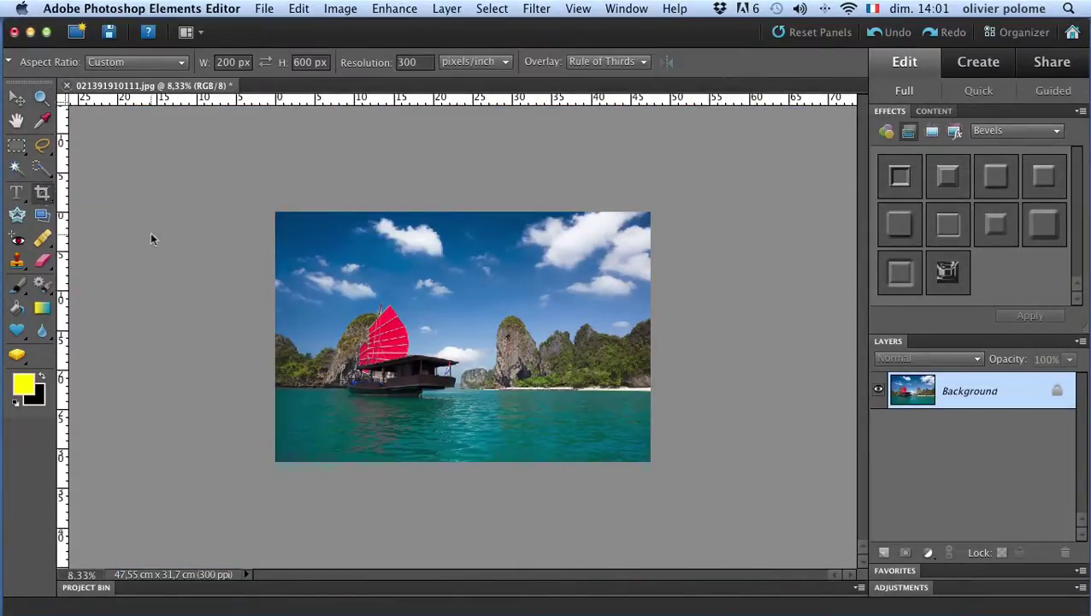
click(235, 62)
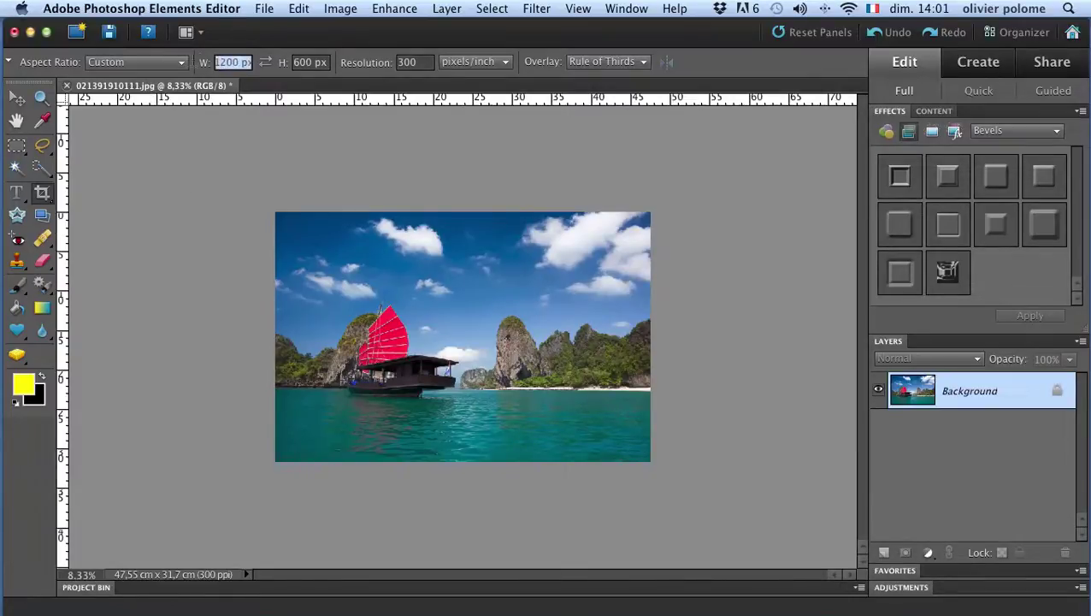
key(BackSpace)
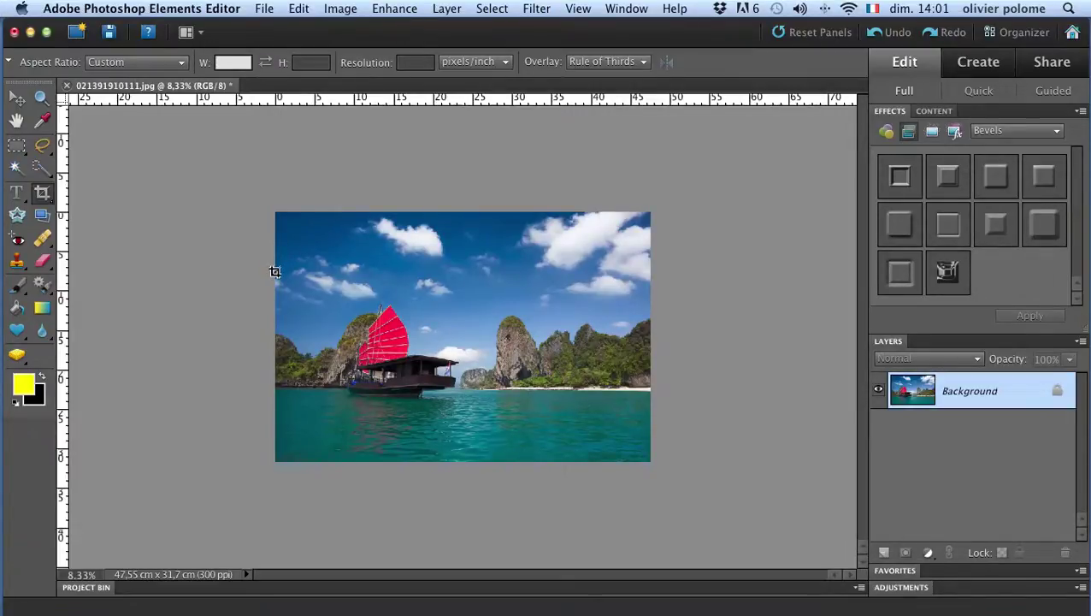
- Crop the photo freehand to a full-width panorama of about 47.6 by 14.5 cm around the boat, cliffs and beach
drag(274, 272, 648, 404)
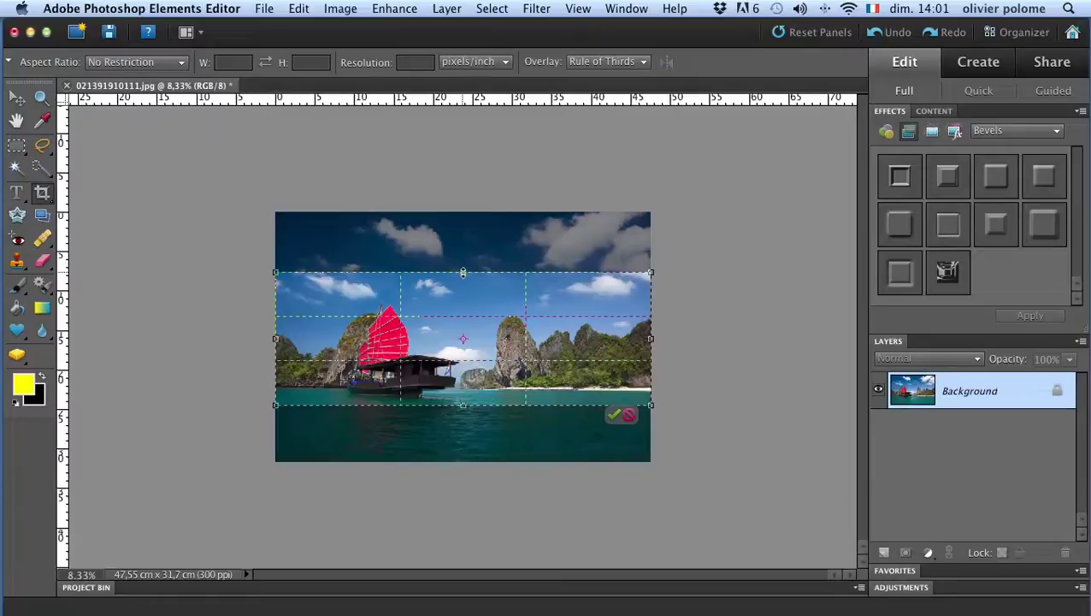
drag(463, 278, 463, 296)
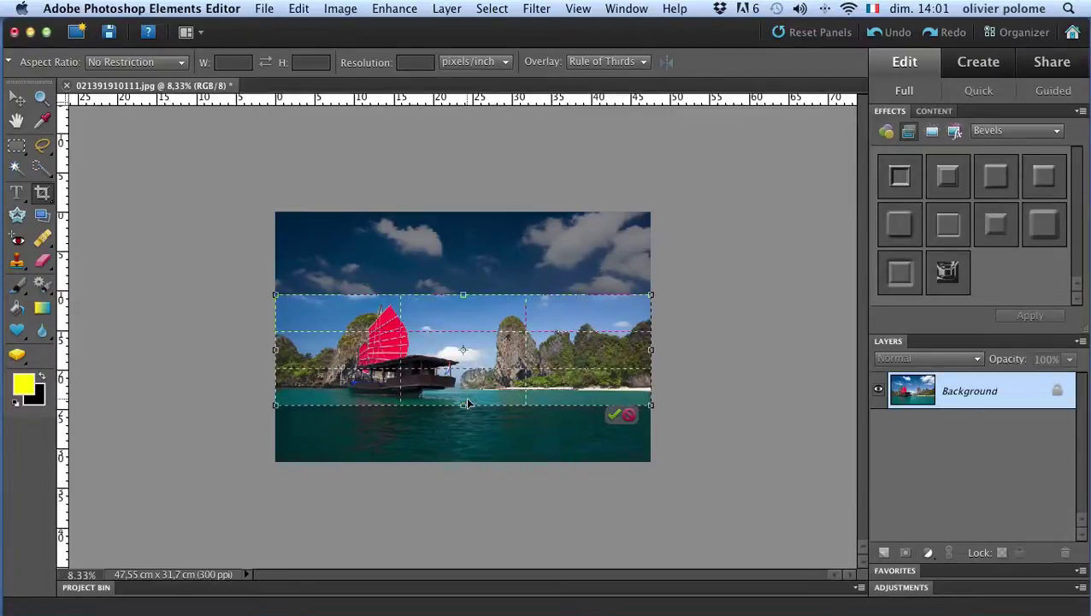
drag(463, 402, 463, 408)
click(613, 419)
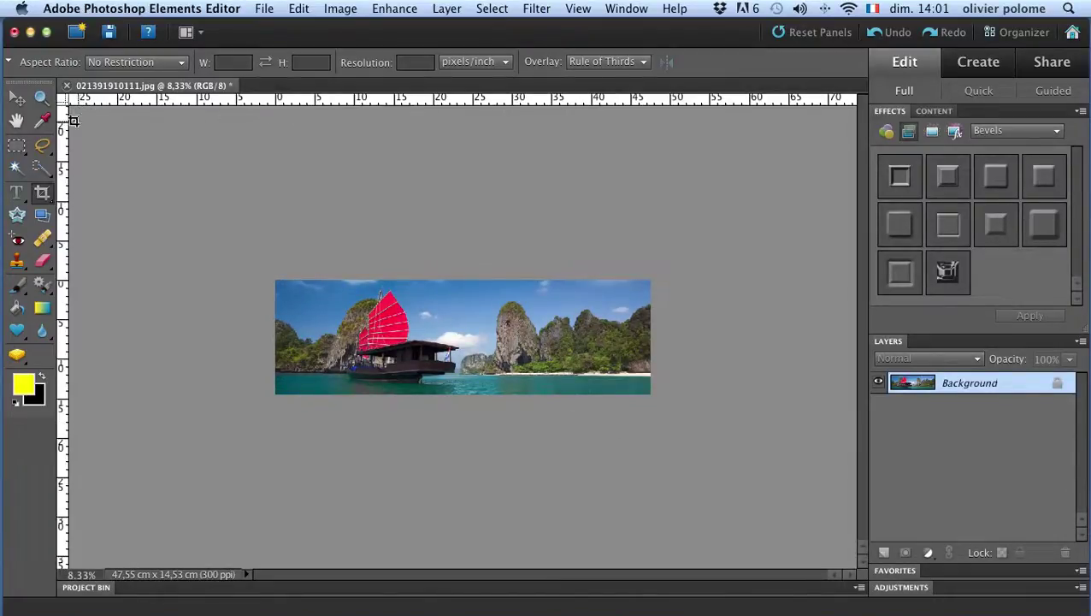
- Resize the panorama to 800 pixels wide with proportions constrained and bicubic resampling
click(43, 99)
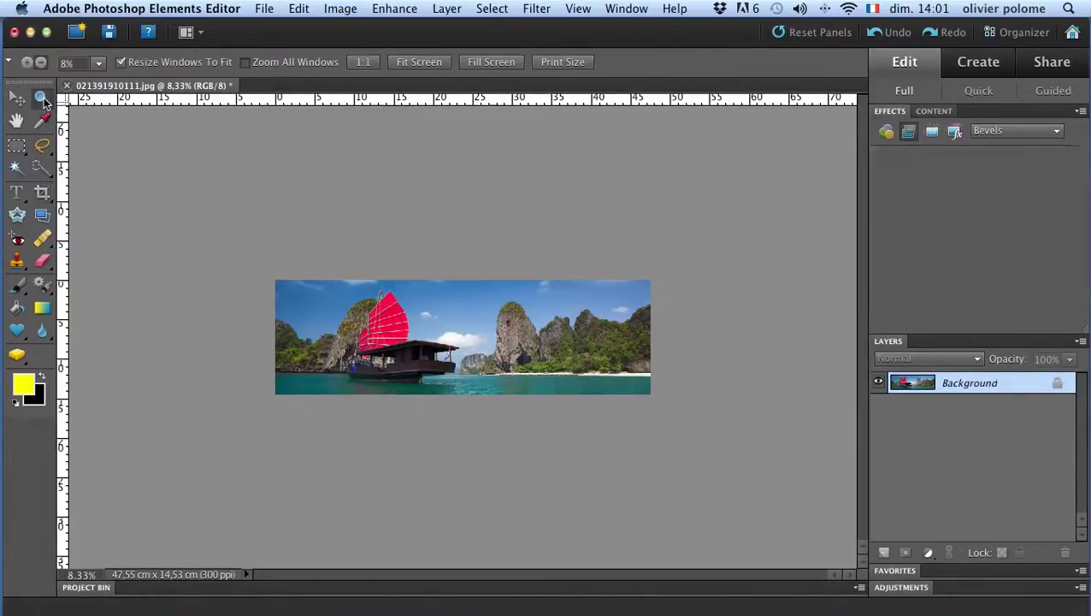
click(419, 62)
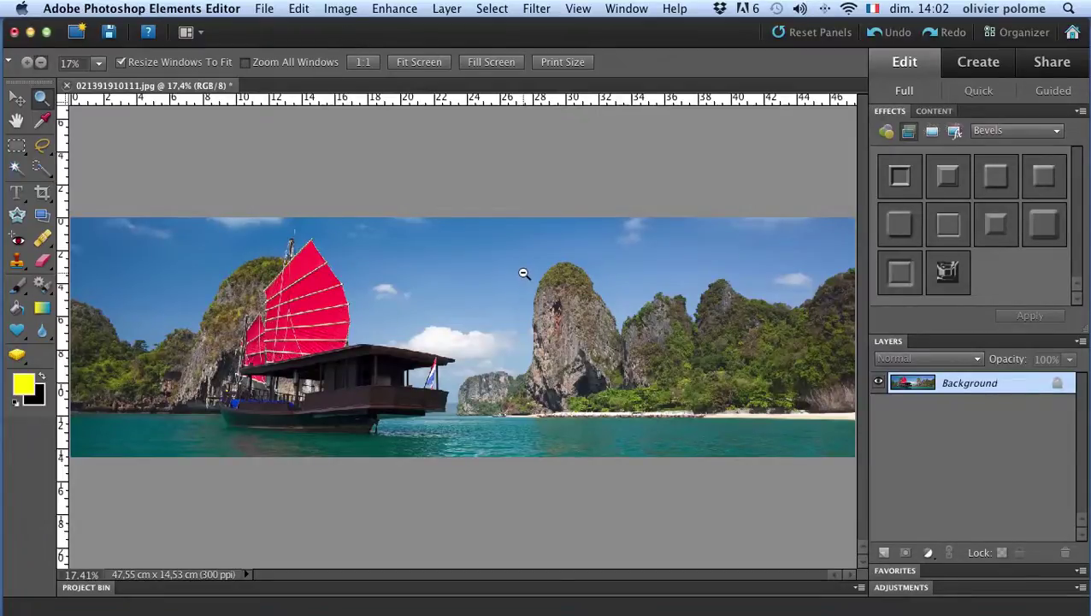
click(341, 10)
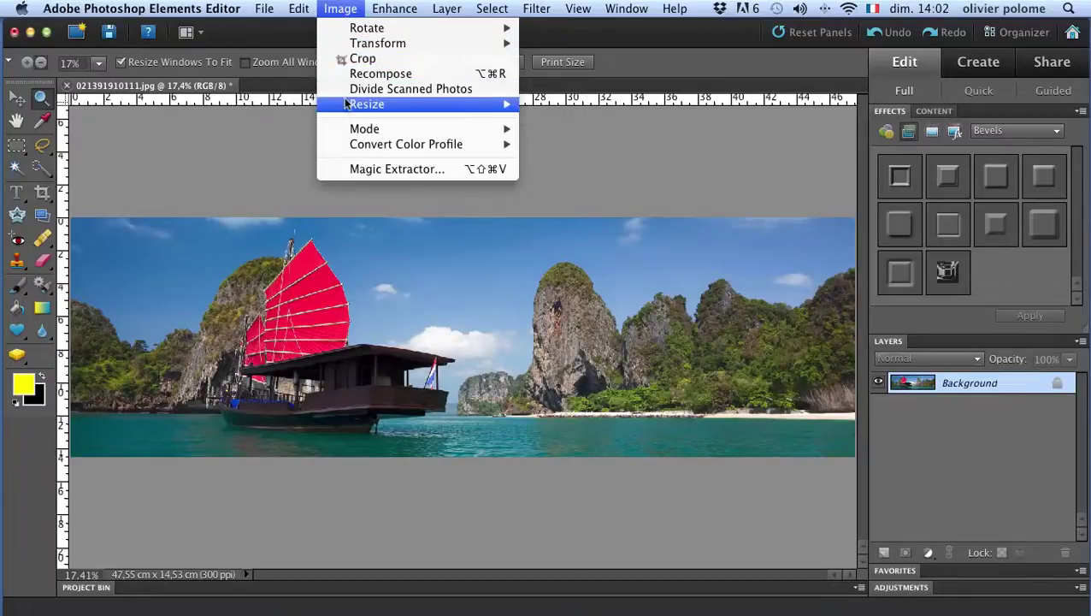
mouse_move(348, 105)
click(589, 105)
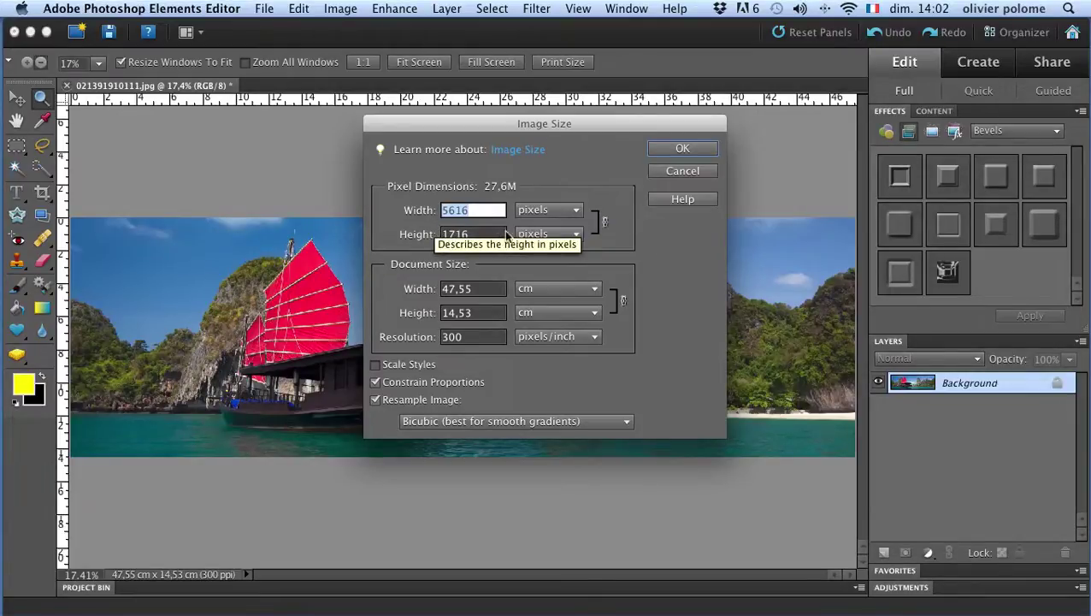
key(Up)
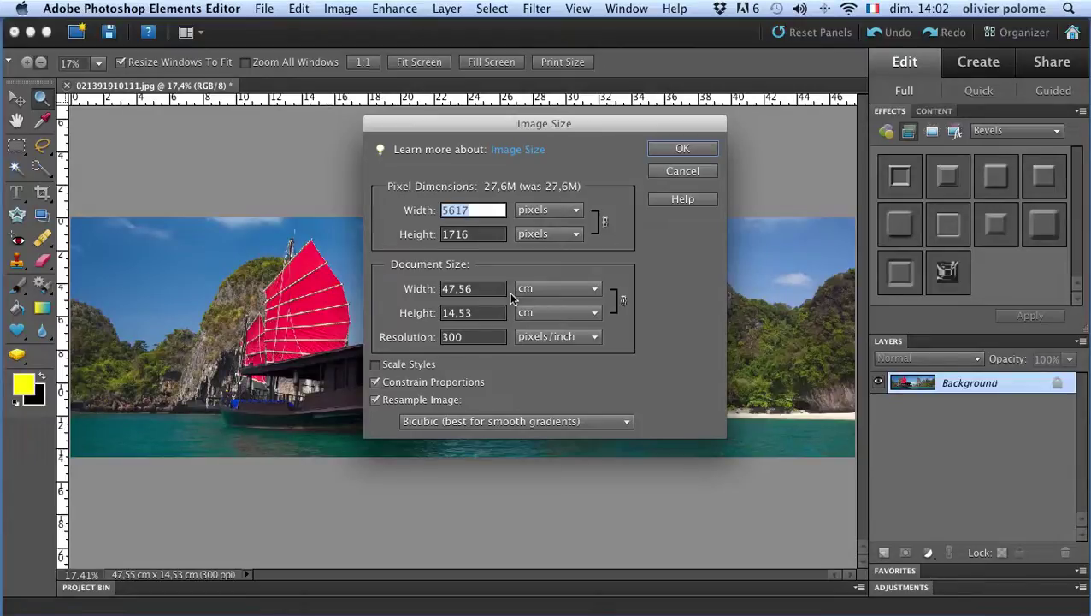
text(8)
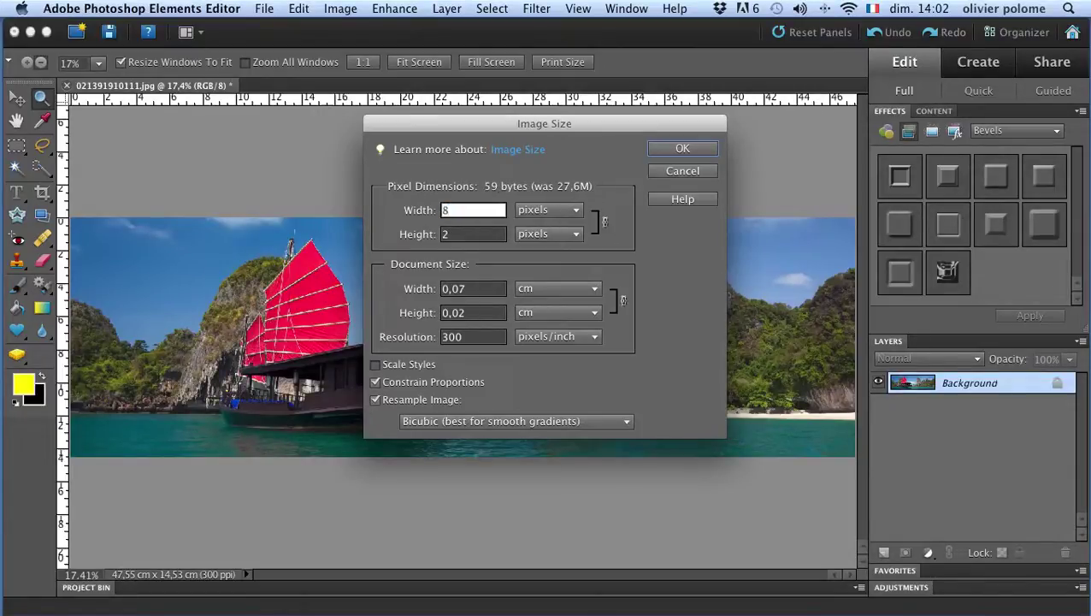
text(00)
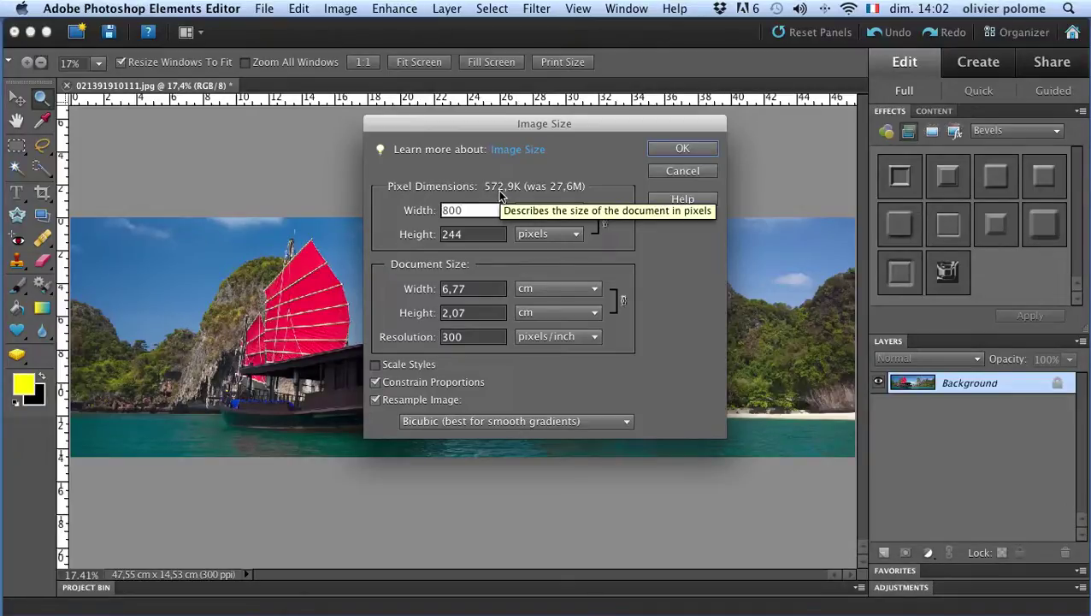
click(665, 150)
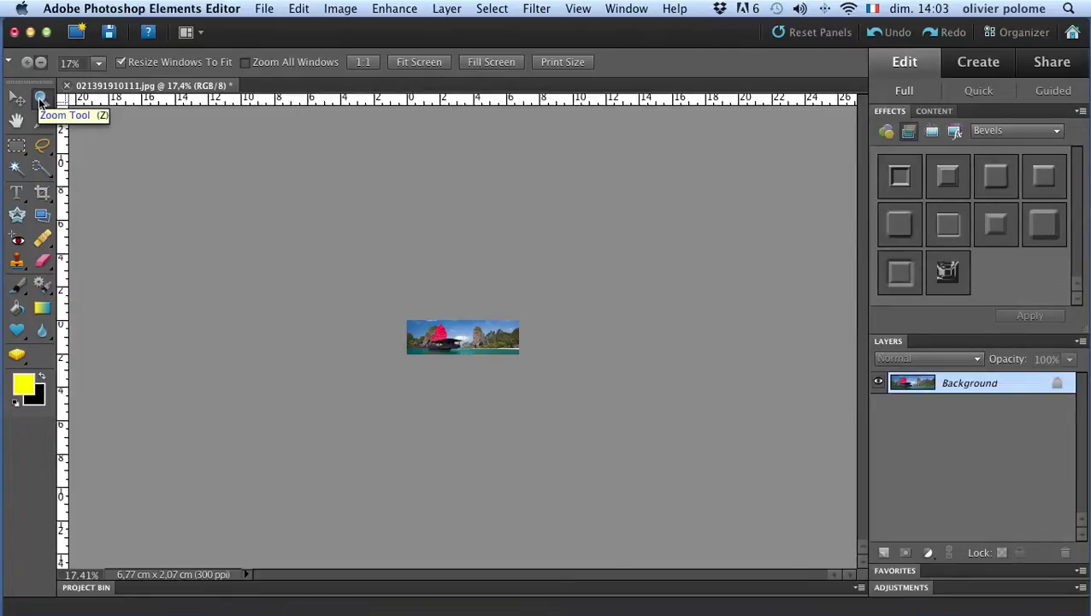
- Check the resized photo at 100% and start a Save for Web export in JPEG format
double_click(40, 99)
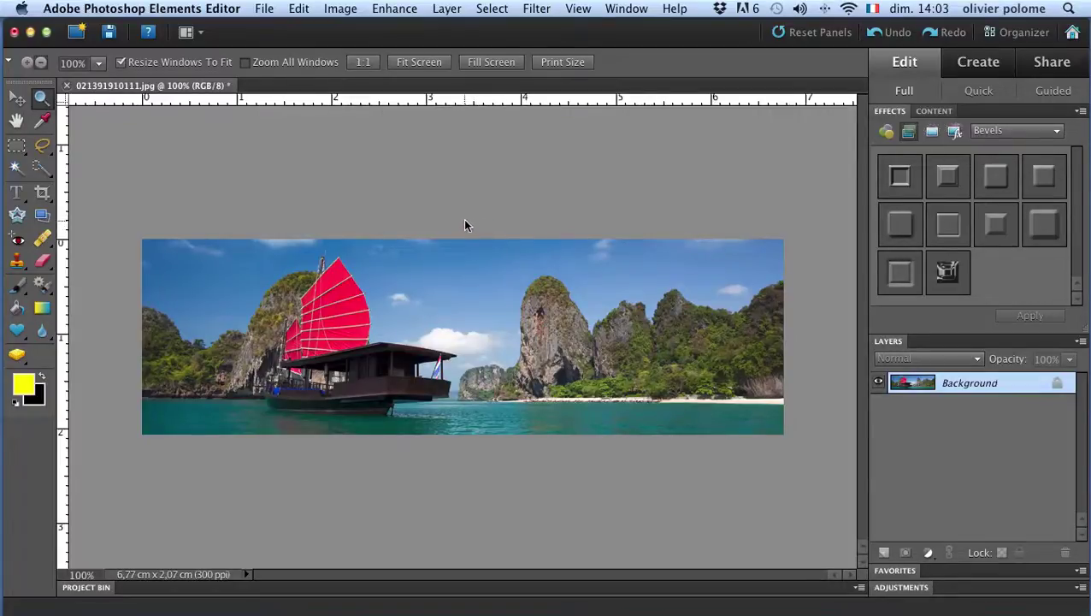
click(265, 10)
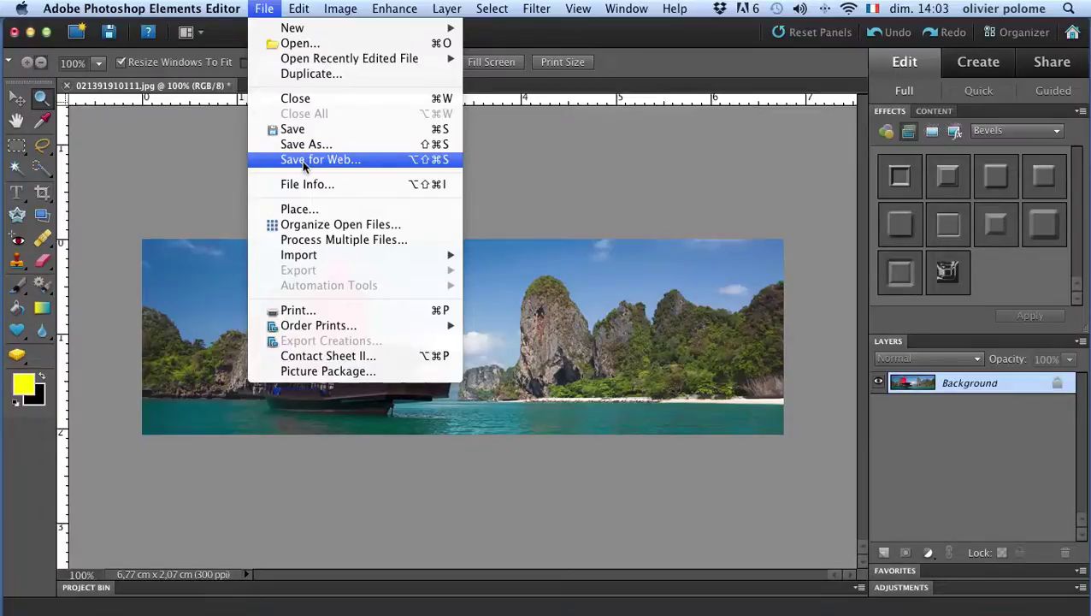
click(325, 162)
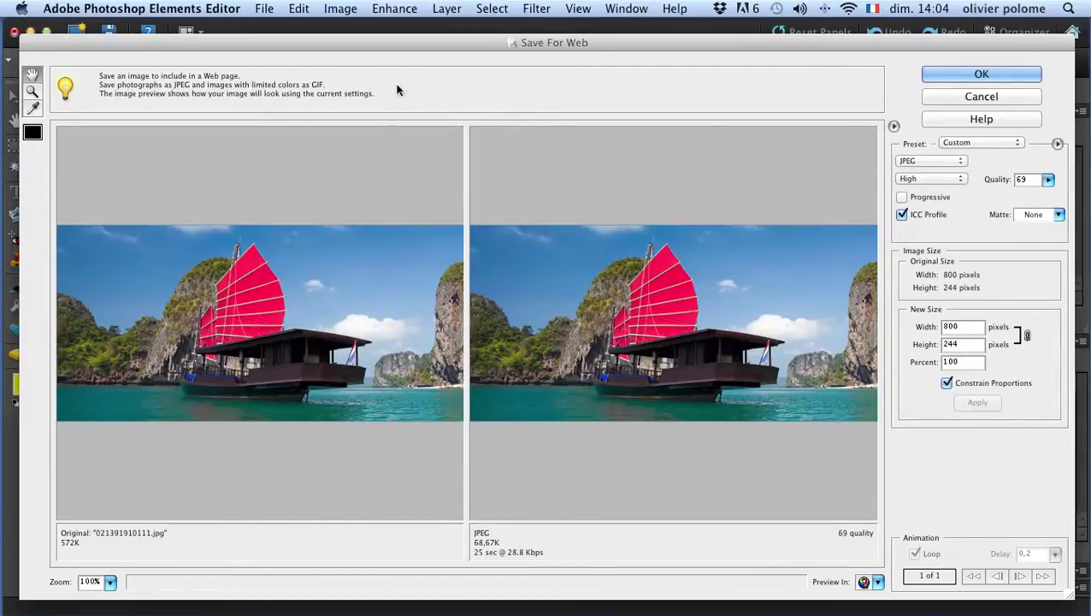
drag(406, 42, 403, 28)
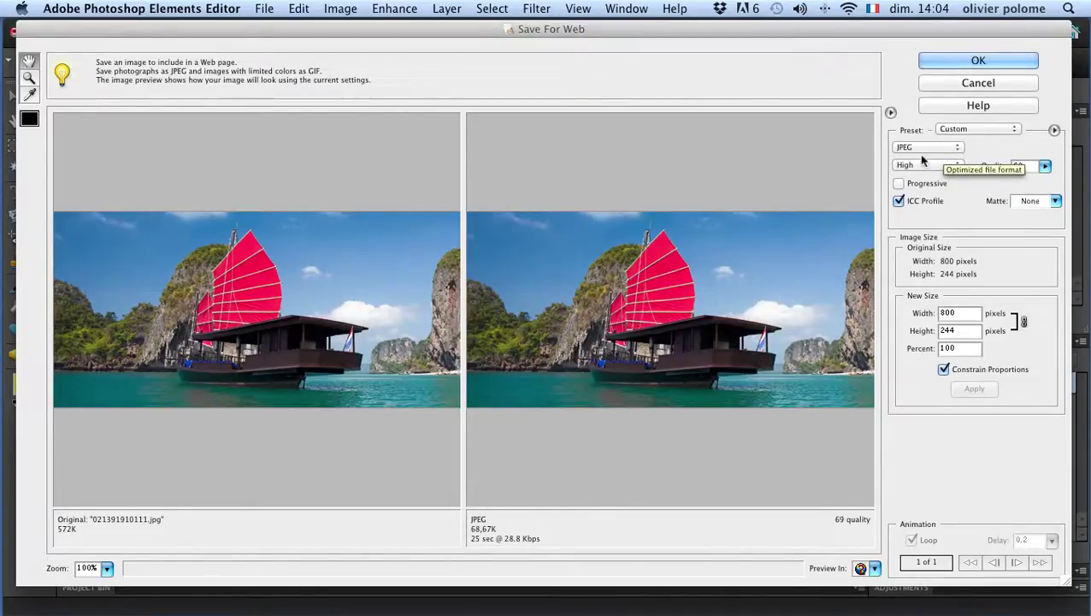
click(957, 149)
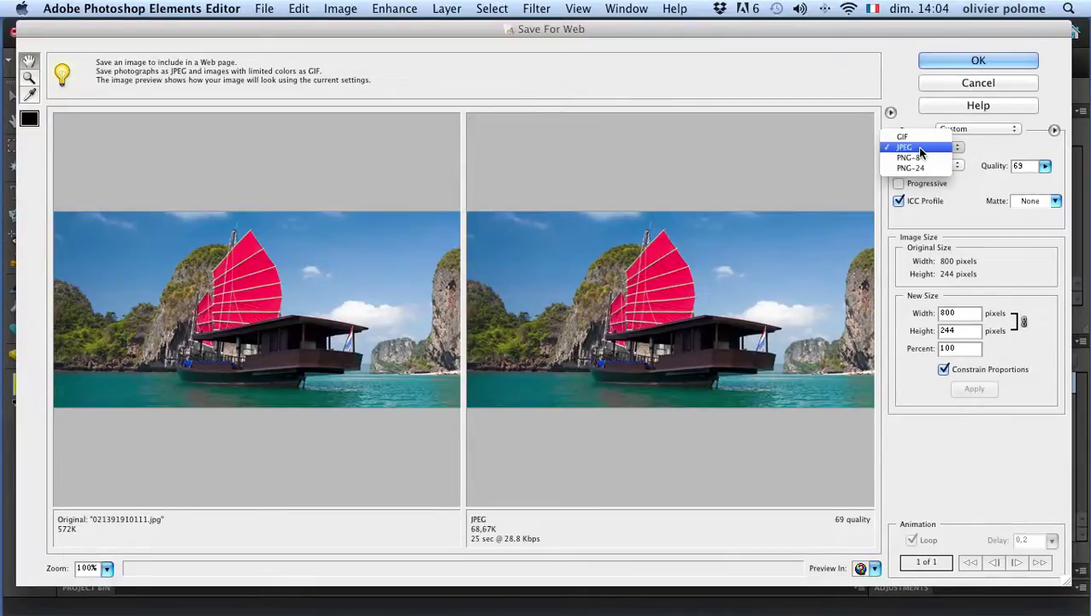
click(920, 151)
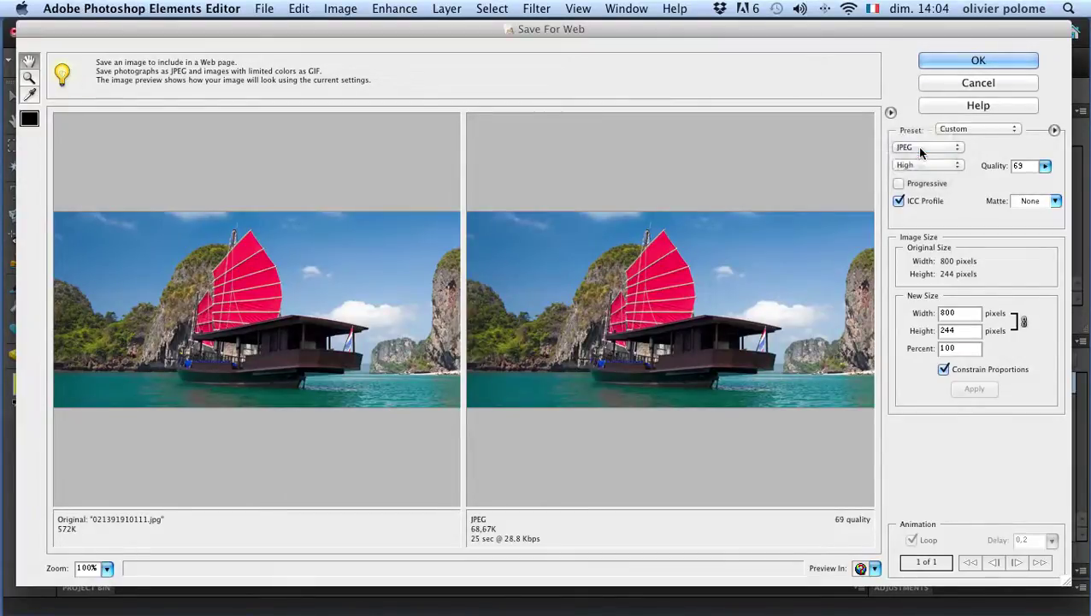
- Try JPEG quality values of 0, 49 and 100 for the web export
click(1045, 166)
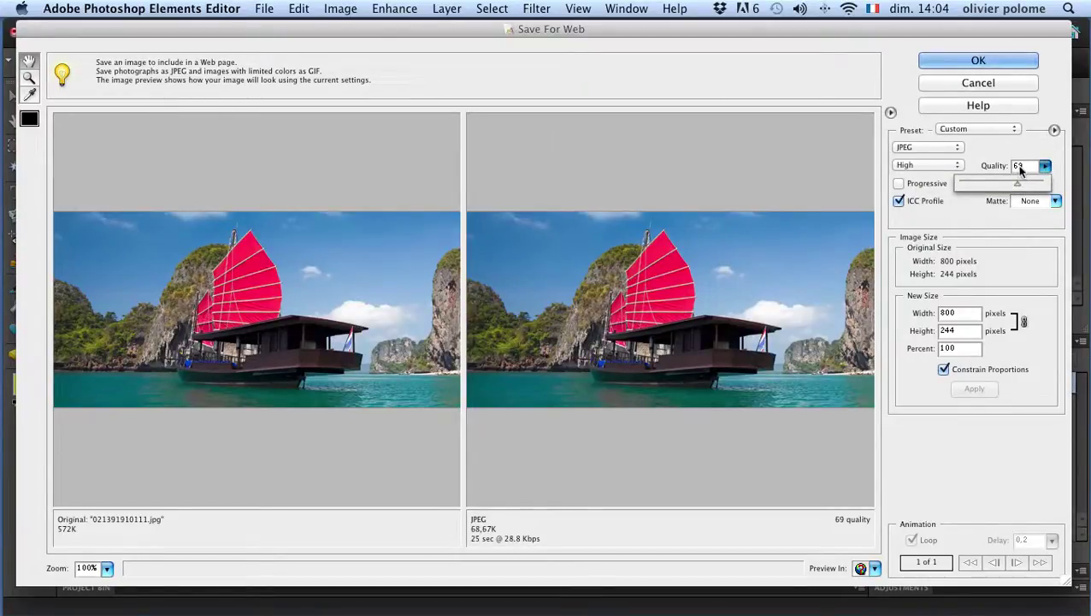
drag(1020, 183, 944, 181)
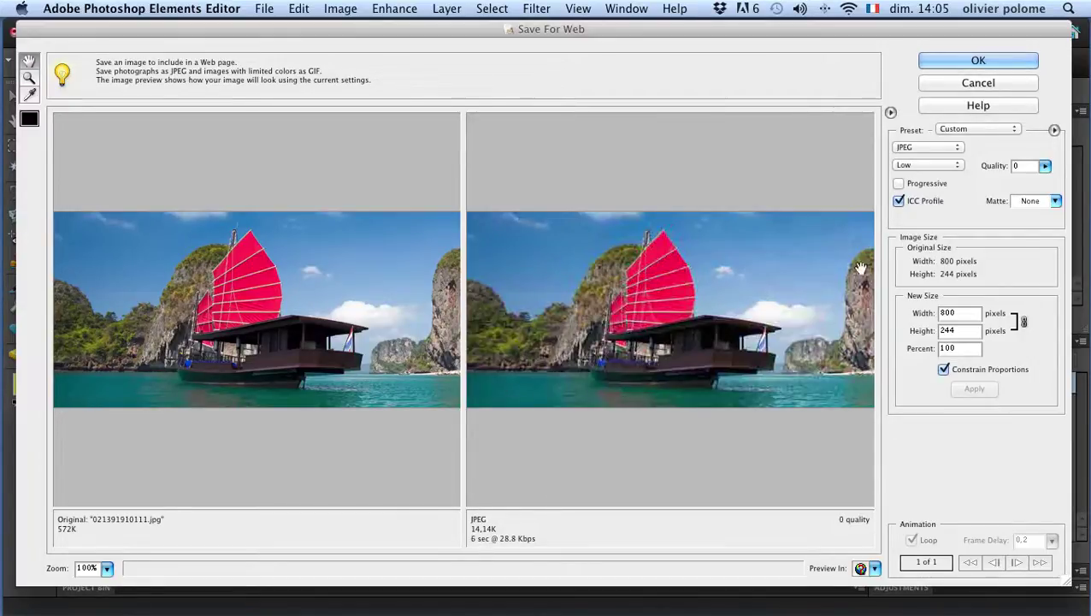
click(1044, 166)
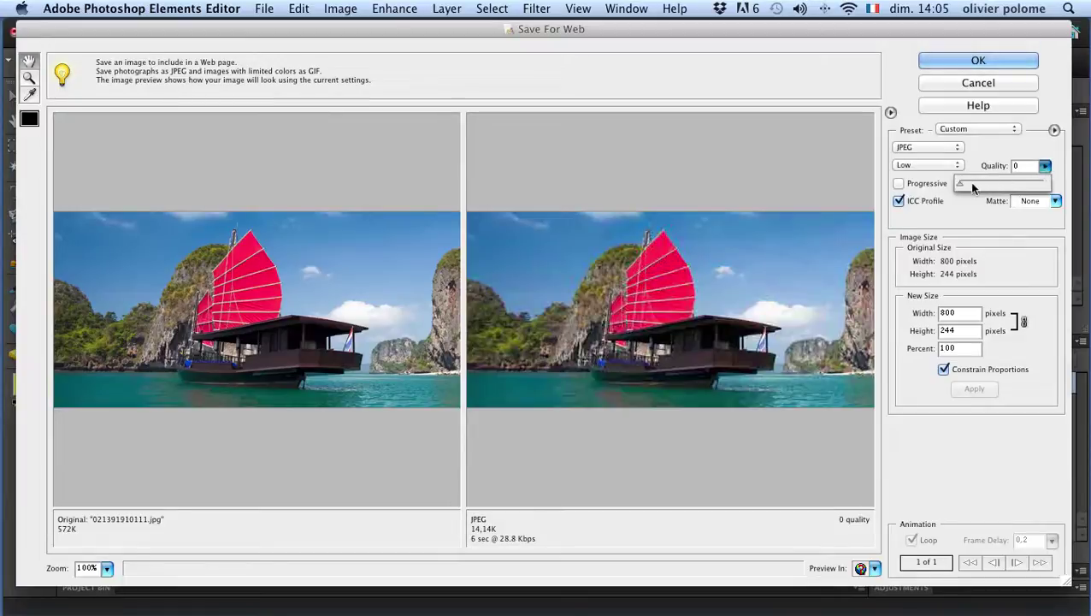
drag(961, 188, 996, 186)
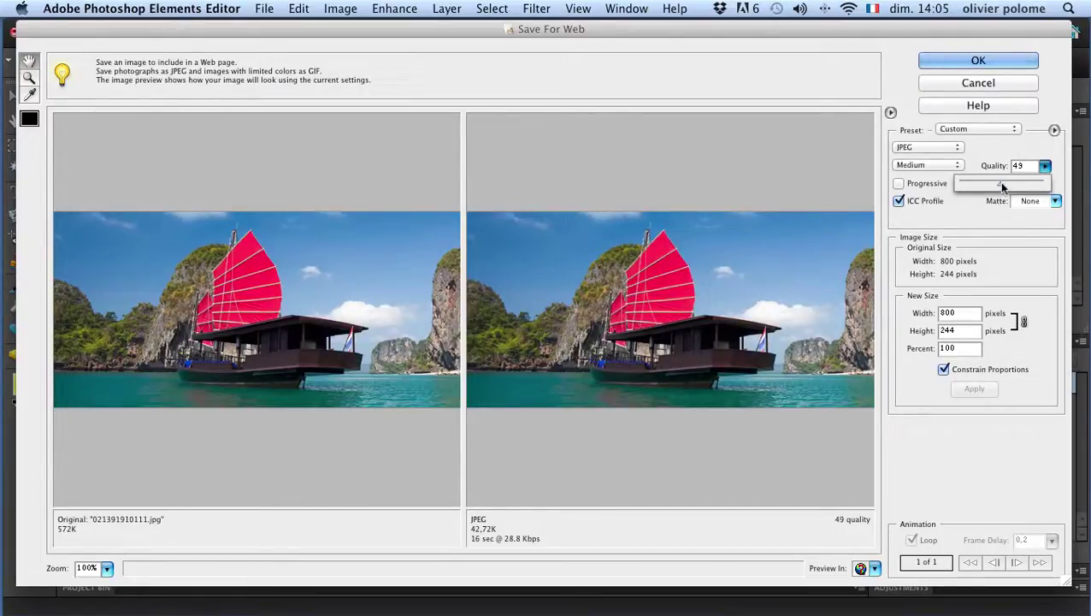
drag(1000, 183, 1079, 190)
click(1079, 190)
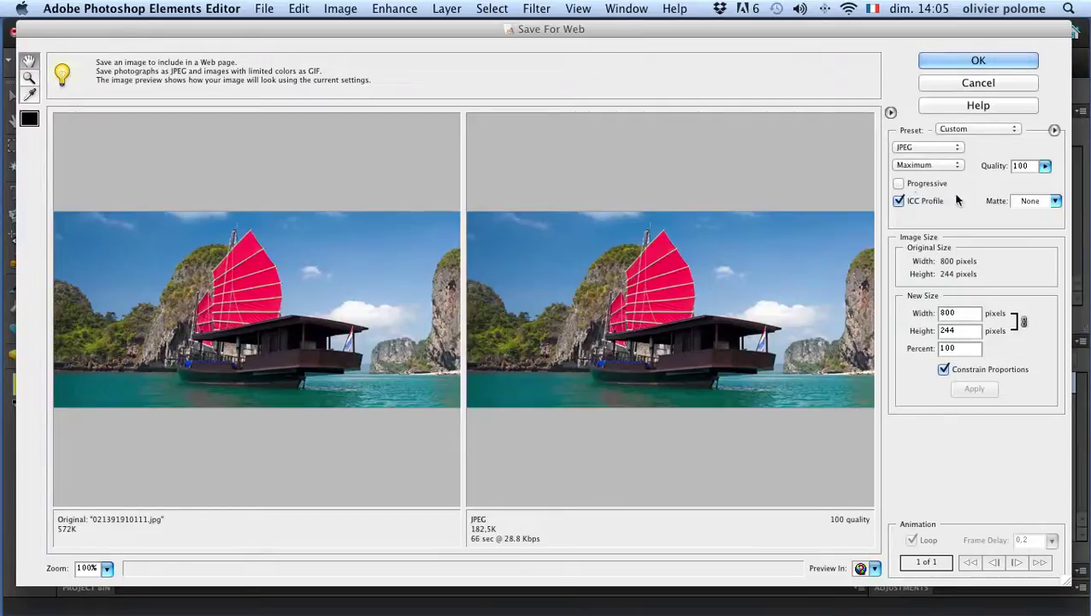
- Lower the JPEG quality of the web export to 59
click(1045, 167)
mouse_move(1035, 179)
mouse_down()
mouse_move(1042, 189)
mouse_move(1018, 188)
mouse_up()
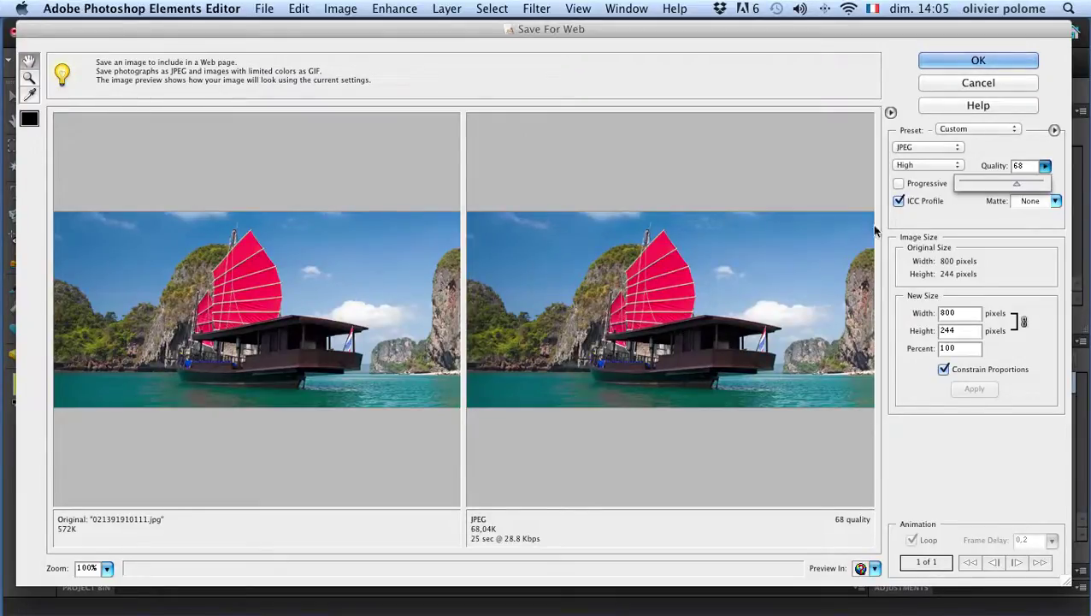
drag(1018, 187, 1009, 187)
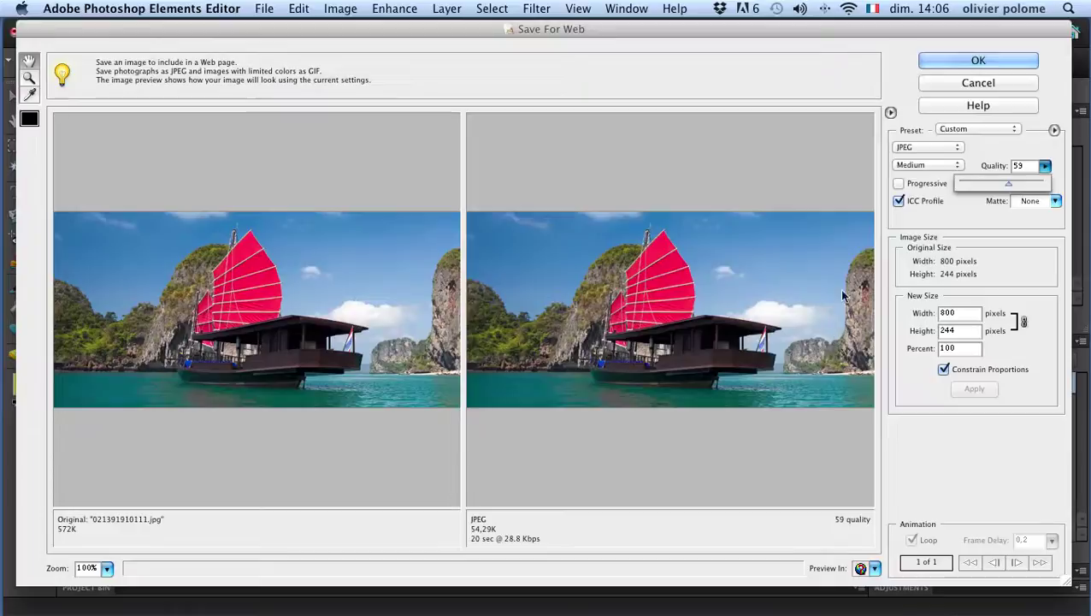
- Set the JPEG quality to 70 and accept the web export with the Bureau folder as its destination
drag(1008, 185, 1018, 187)
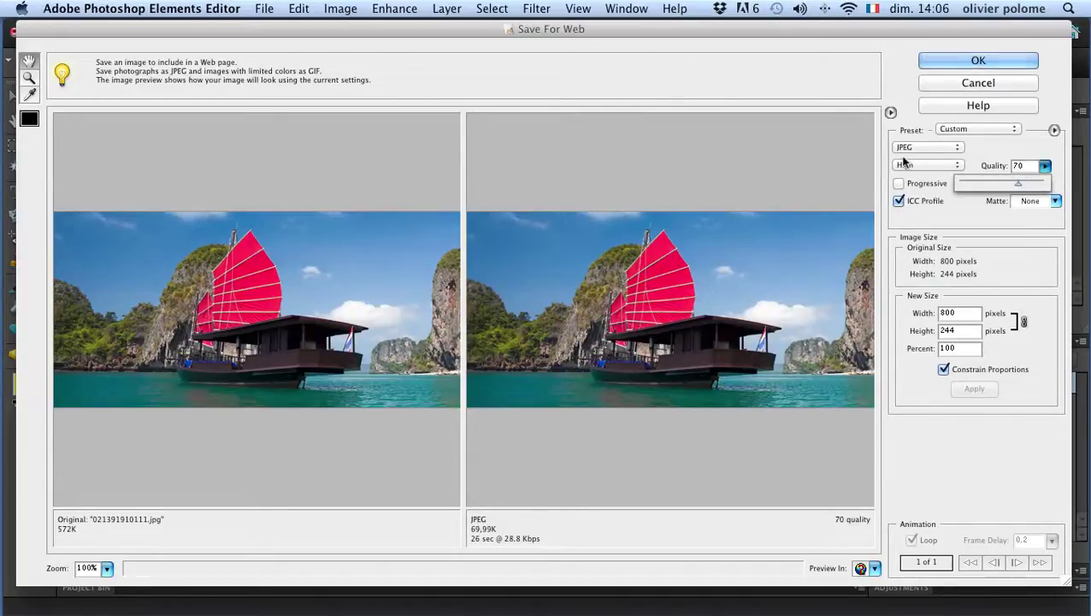
click(945, 61)
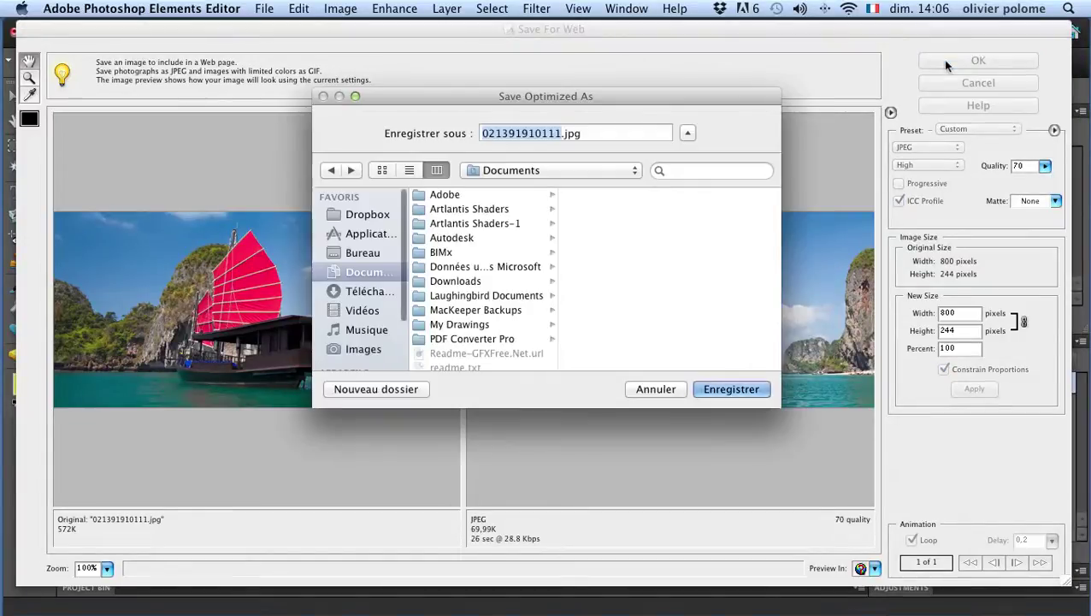
click(376, 253)
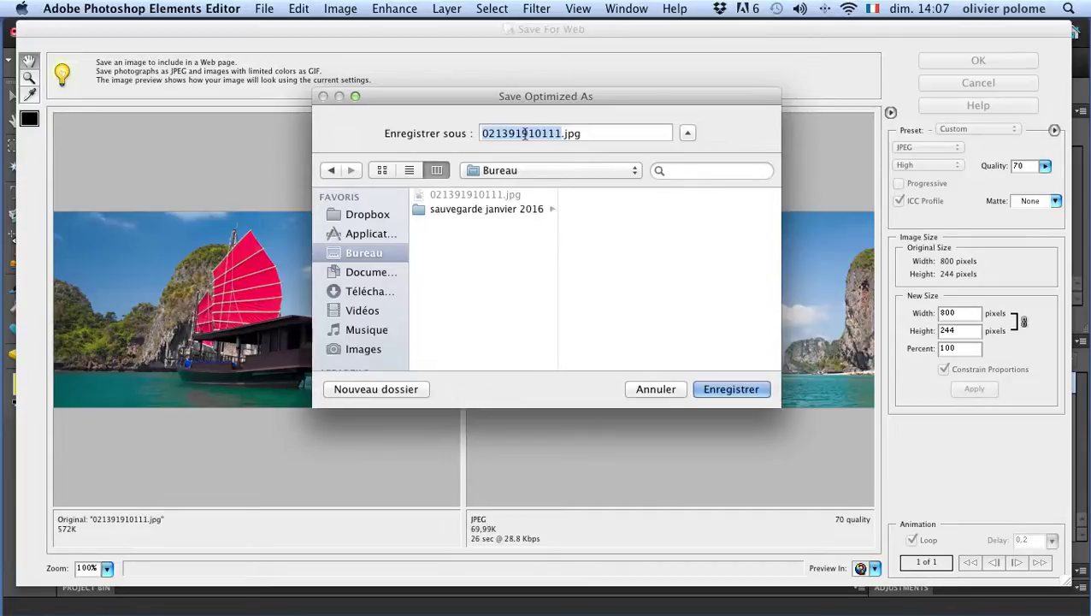
- Name the exported file "jonque ile thailande sud mer paradis plage sable phuket samui.jpg" and save it
text(jonque)
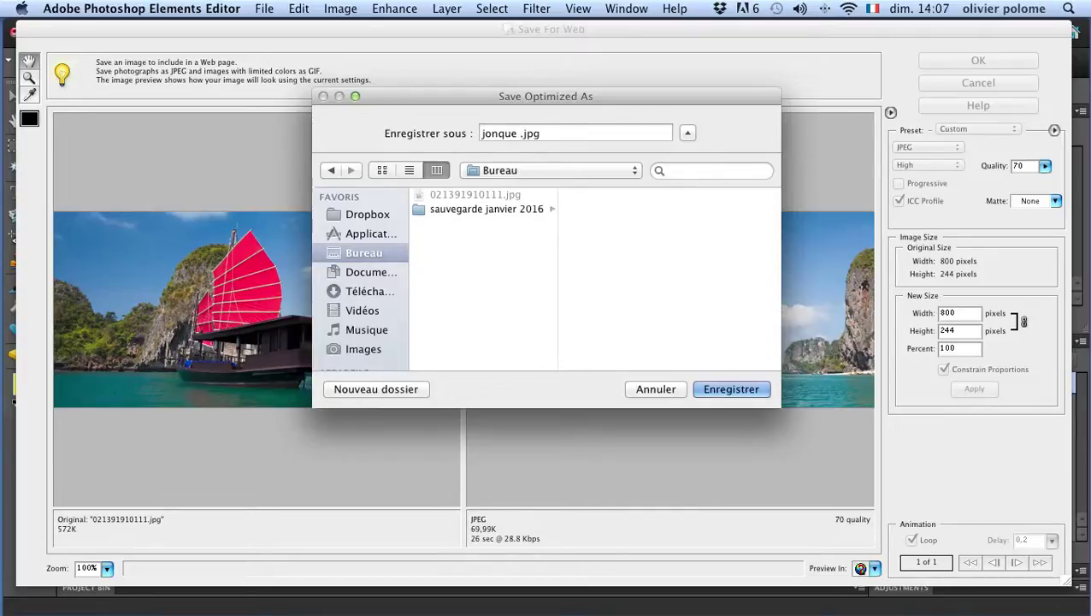
text( ile thailande)
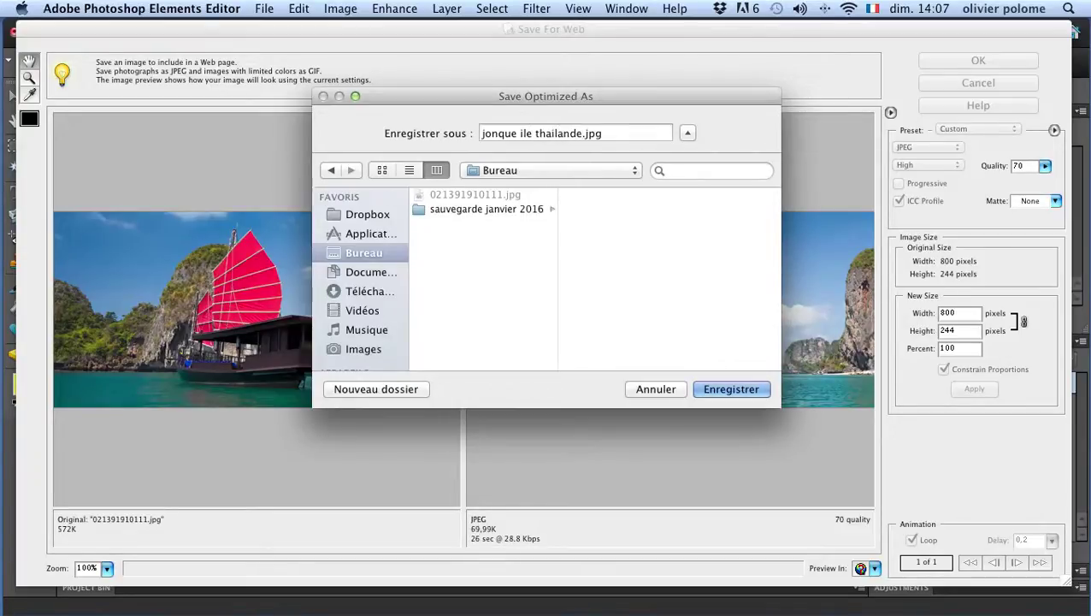
text( sud mer paradis plage)
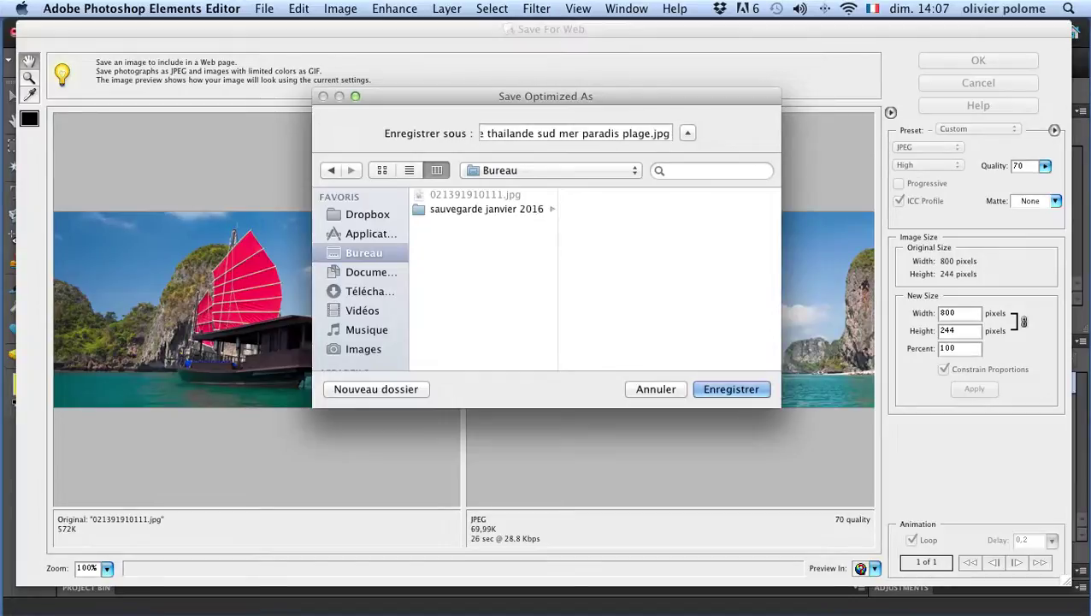
text( sable)
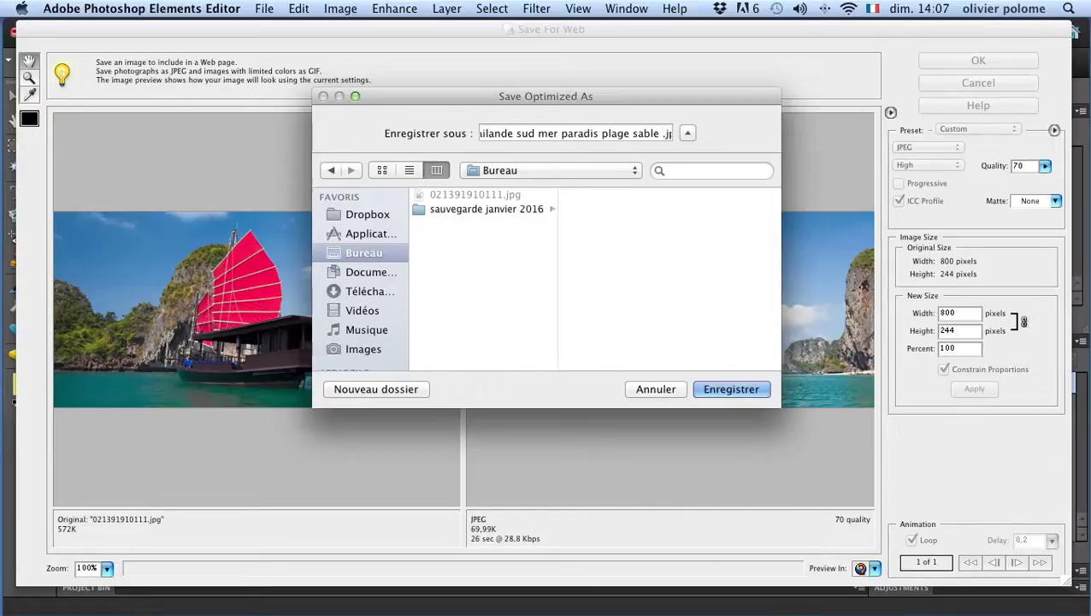
text(phuket)
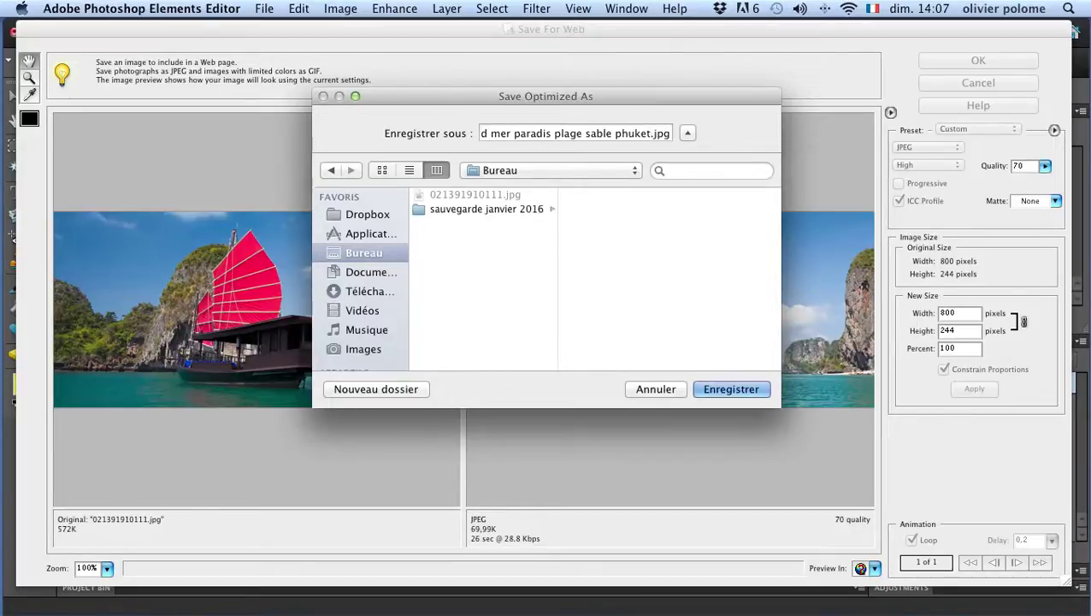
text( samui)
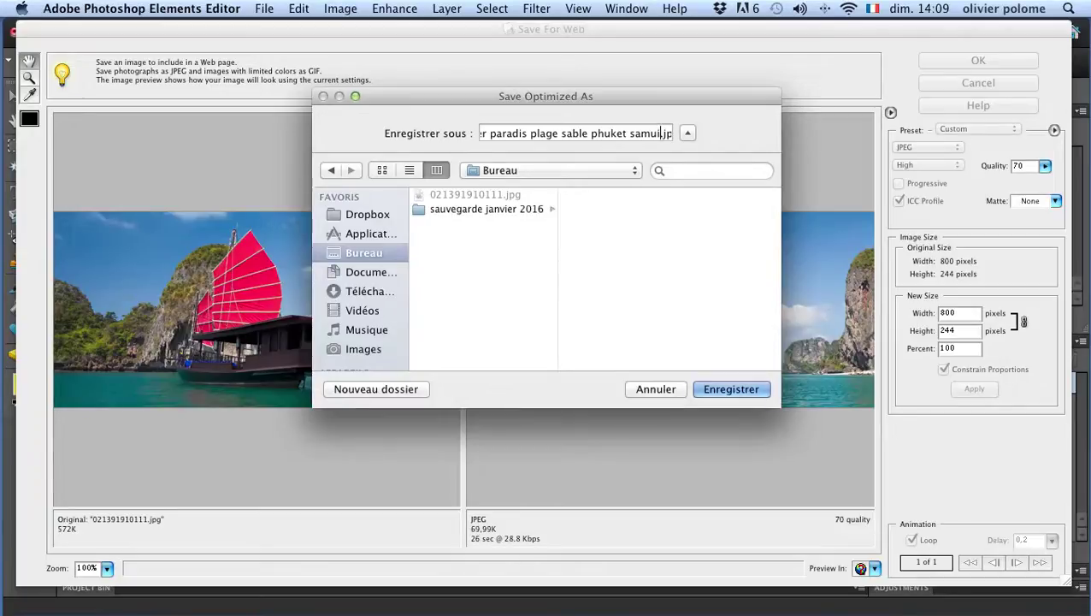
click(734, 390)
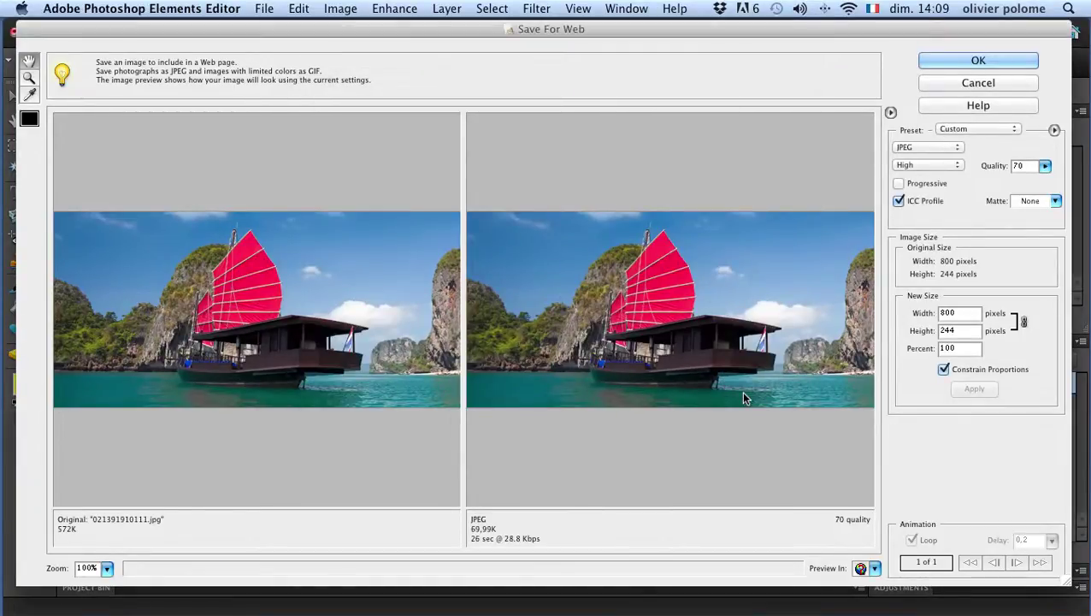